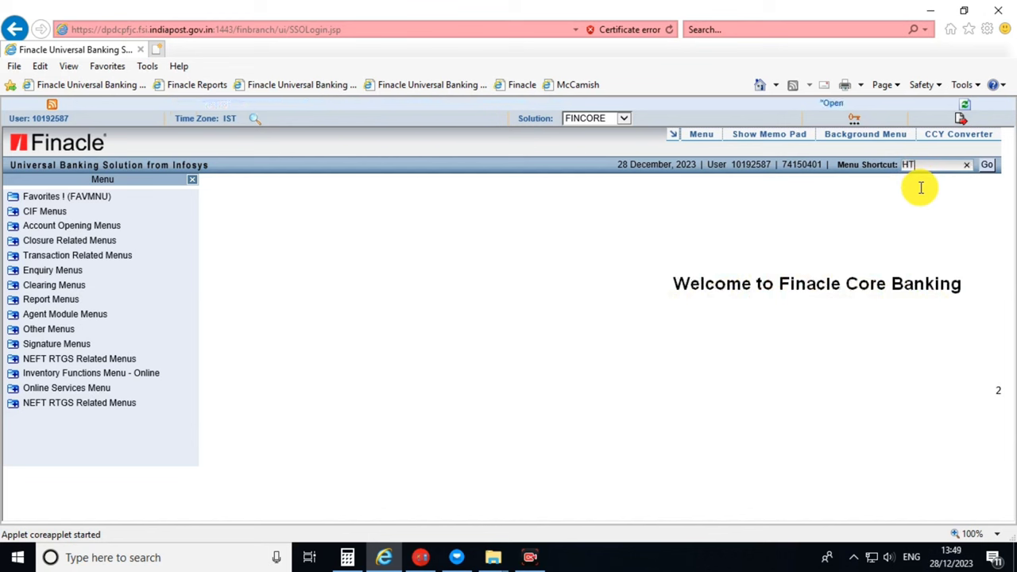
Open Transactions Maintenance via the HTM shortcut, clearing the invalid-option alert and data-loss warning.
key("Return")
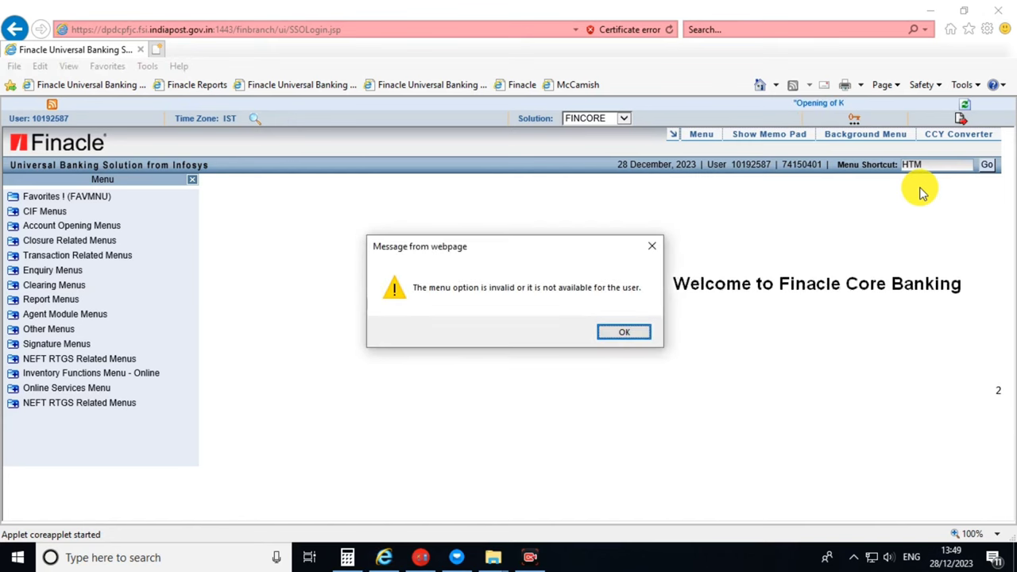
key("Return")
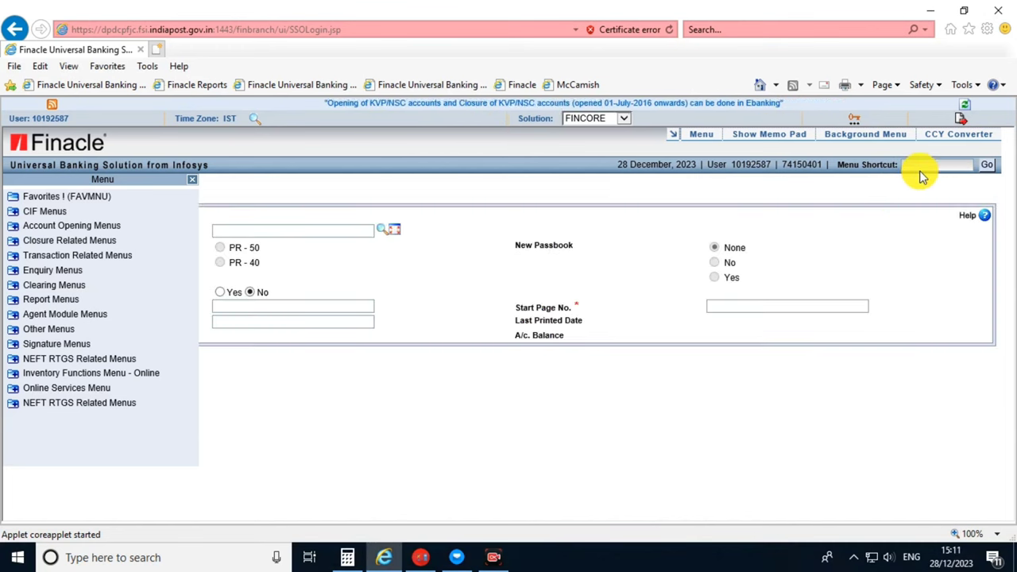
type("HTM")
key("Return")
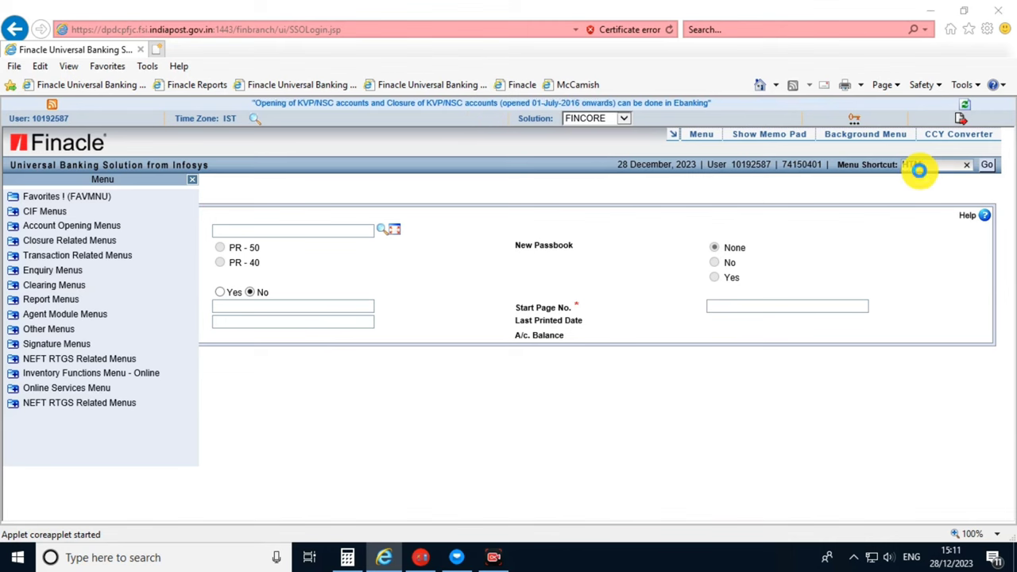
key("Return")
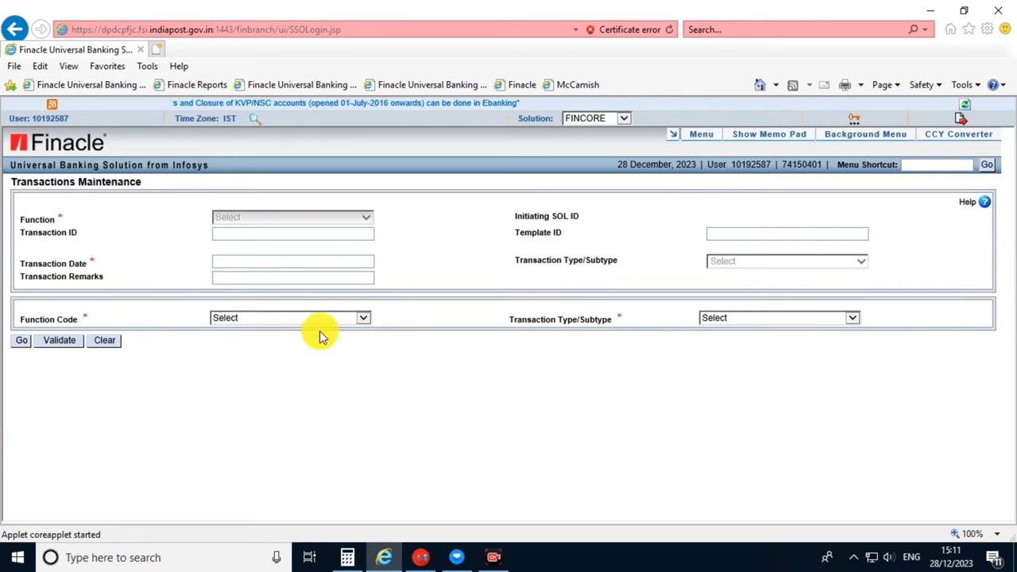
left_click(308, 319)
Run an I - Inquire on the transaction with transaction date 27-12-2023.
left_click(239, 357)
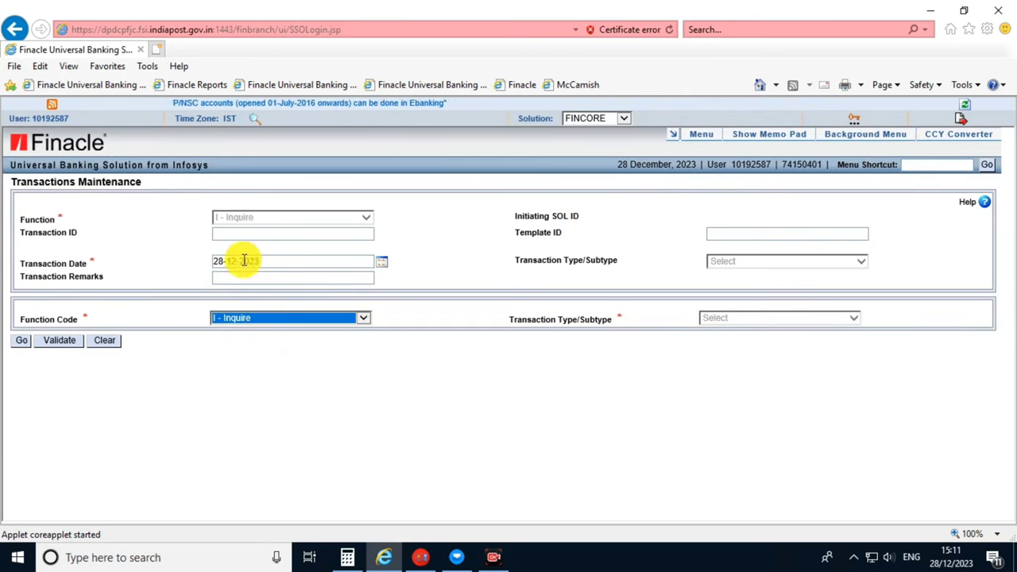
left_click(242, 235)
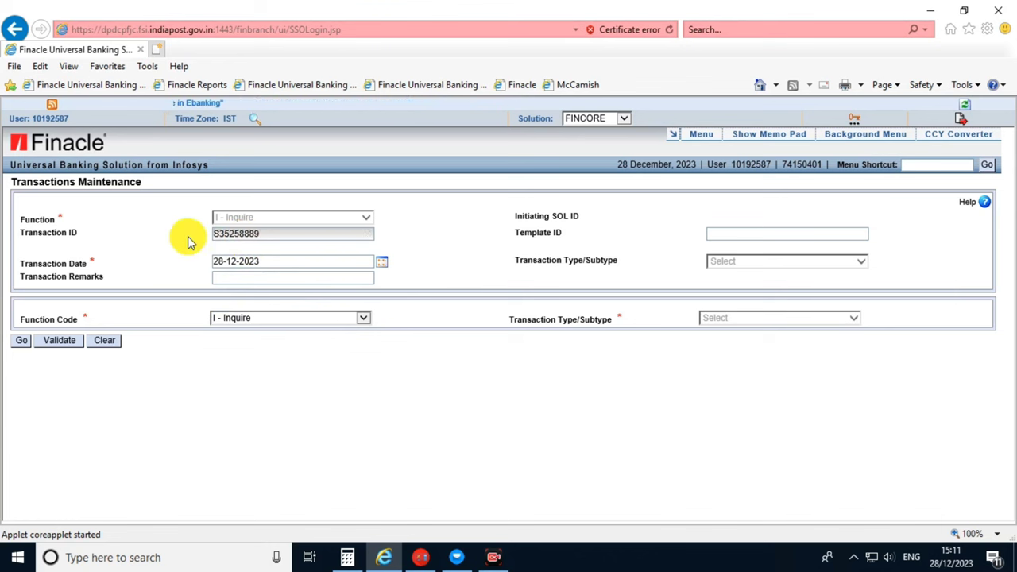
left_click(386, 266)
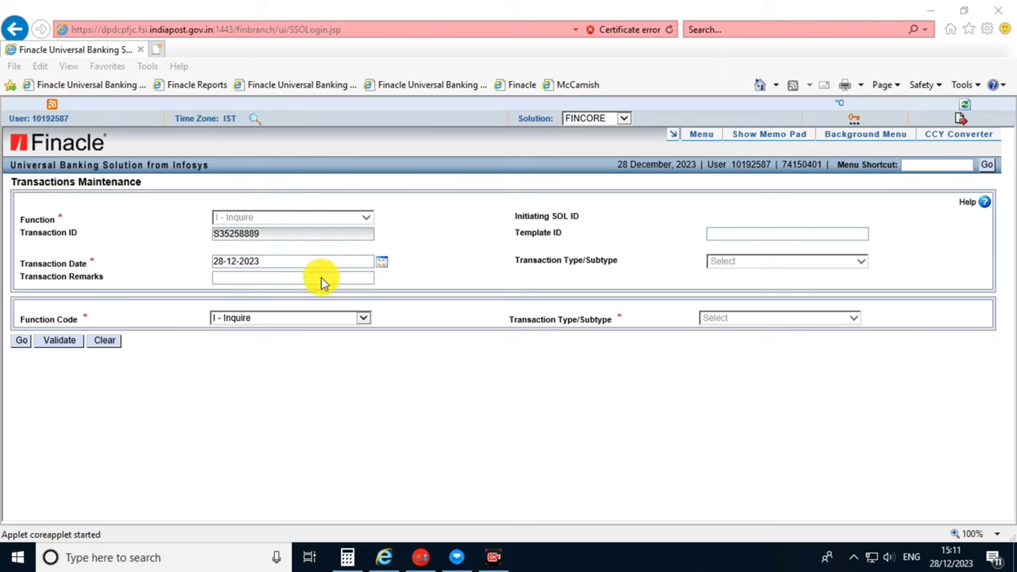
left_click(382, 267)
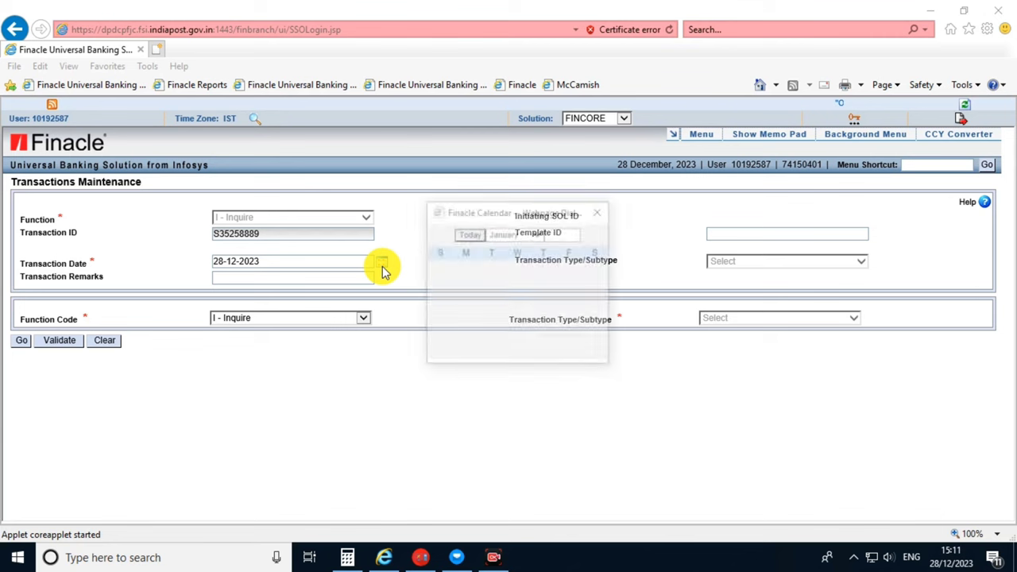
left_click(517, 337)
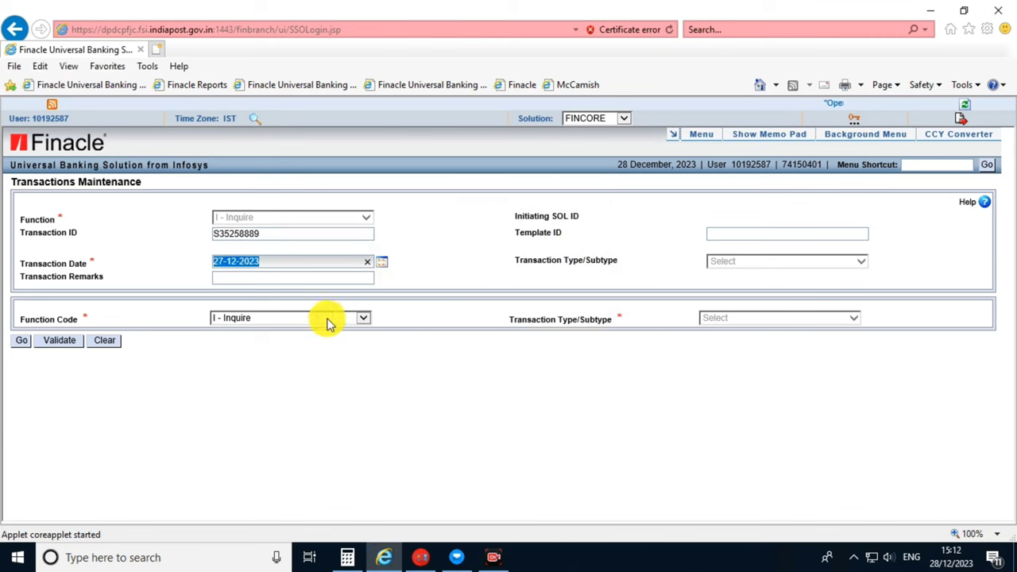
left_click(28, 347)
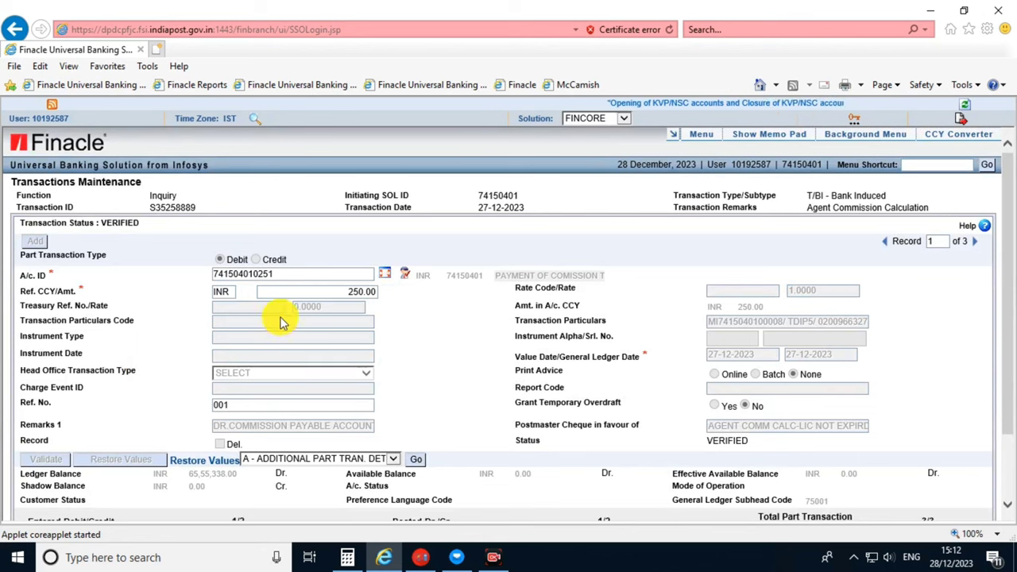
Review record 1: the commission account's description, ID and the 250.00 debit.
left_click_drag(495, 277, 595, 281)
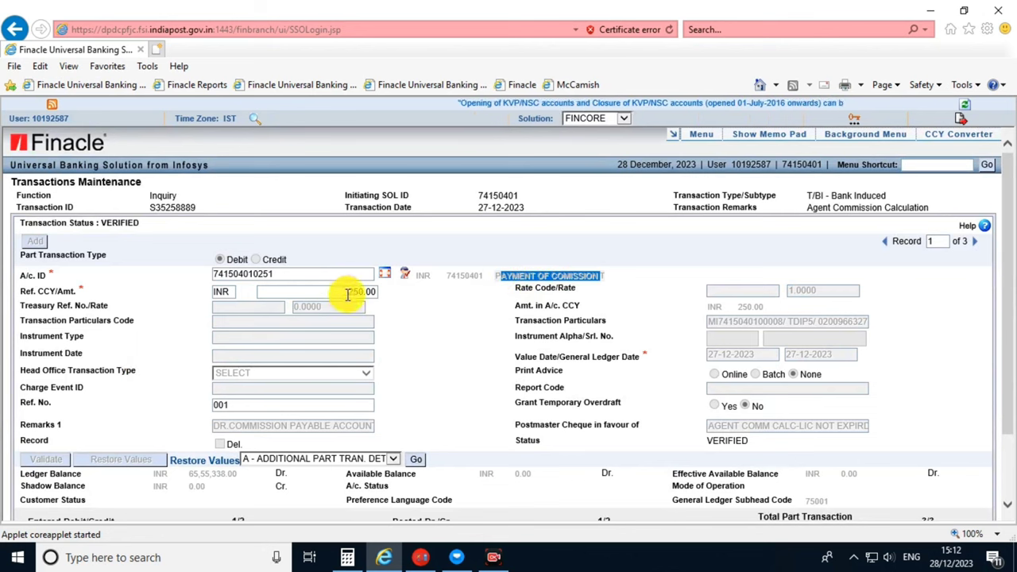
left_click(407, 300)
left_click_drag(291, 278, 205, 279)
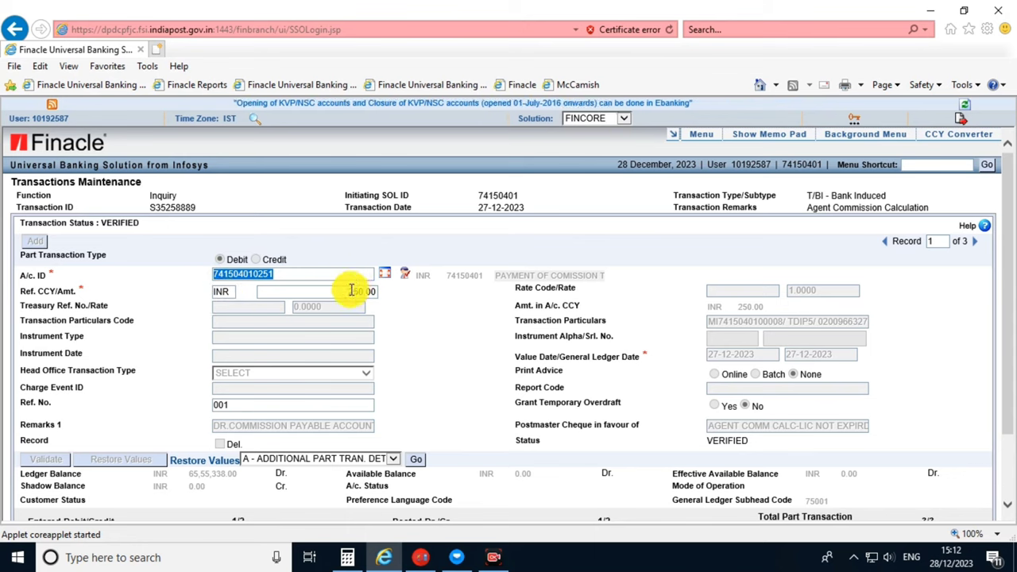
left_click_drag(348, 292, 390, 297)
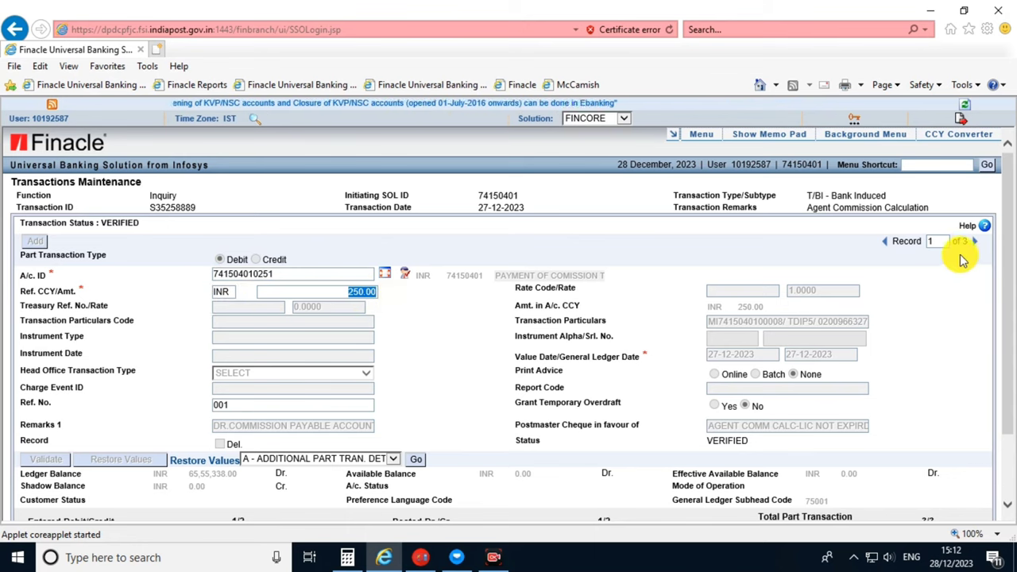
Step through records 2 and 3, checking the 237.00 credit and the TDS account ID.
left_click(975, 241)
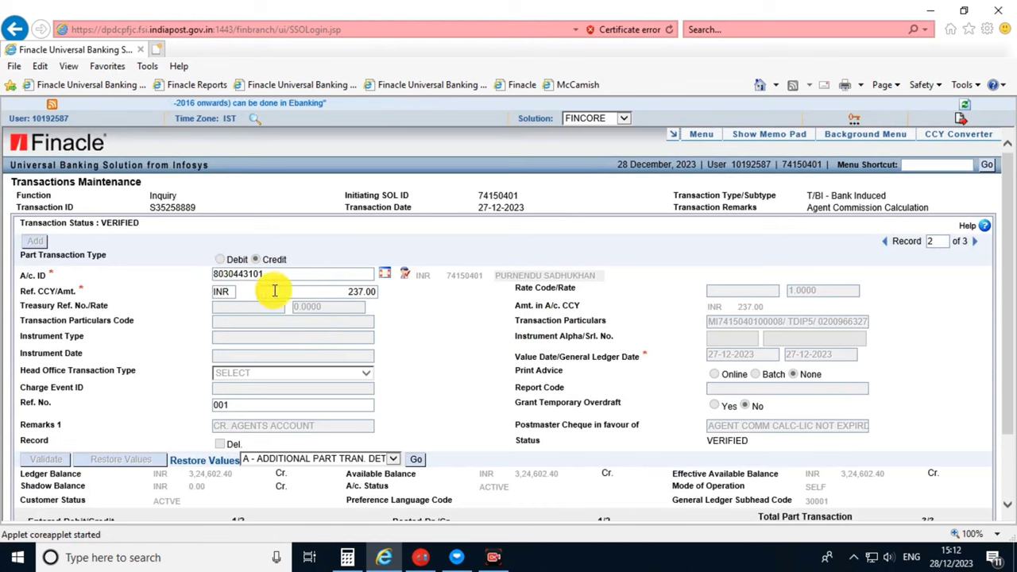
left_click_drag(343, 297, 379, 303)
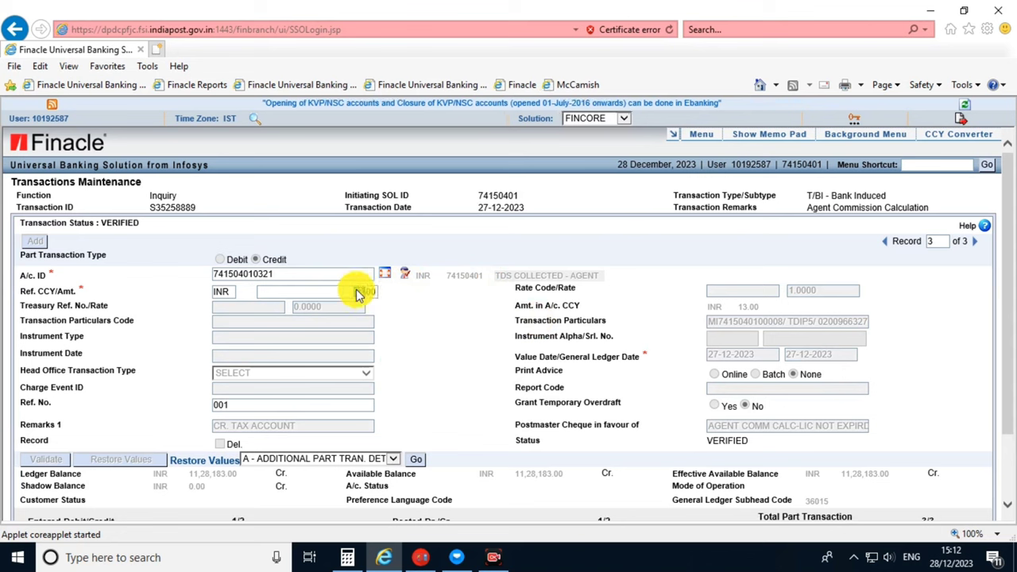
left_click_drag(295, 273, 202, 274)
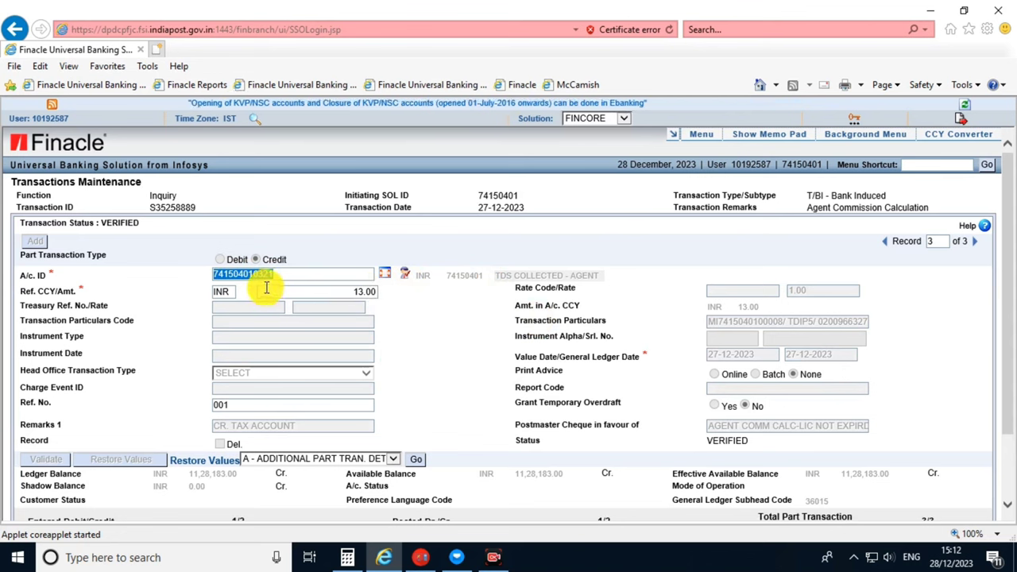
left_click(482, 350)
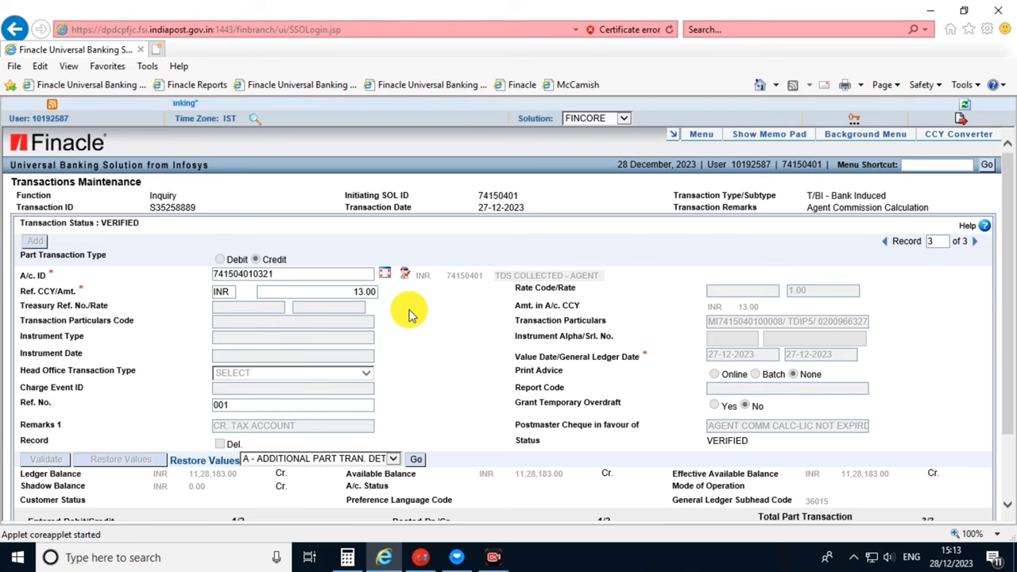
scroll(407, 310, "down", 1)
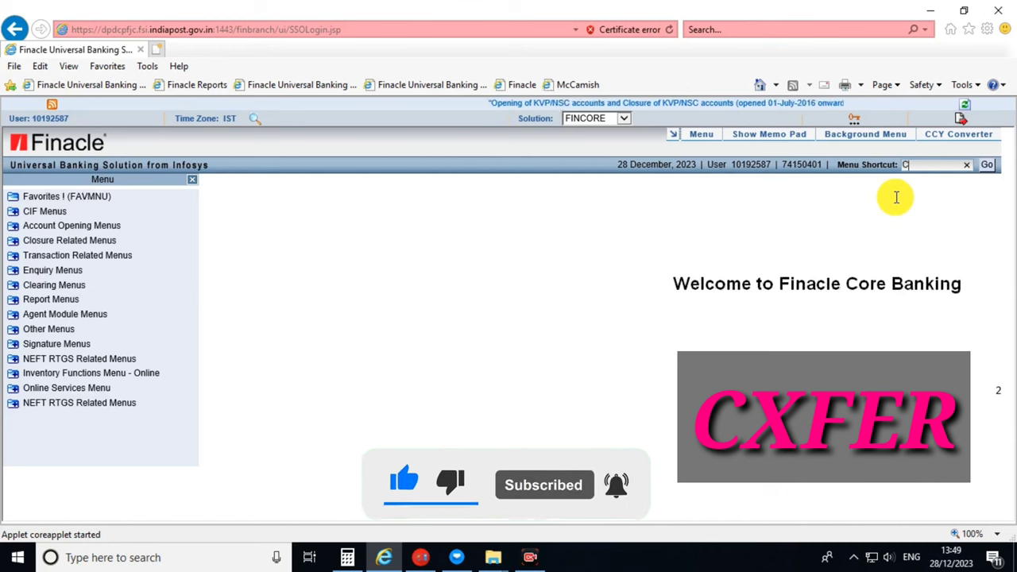
Start a new transfer transaction with function A - Add and type/subtype T/CI Customer Induced.
type("CXFER")
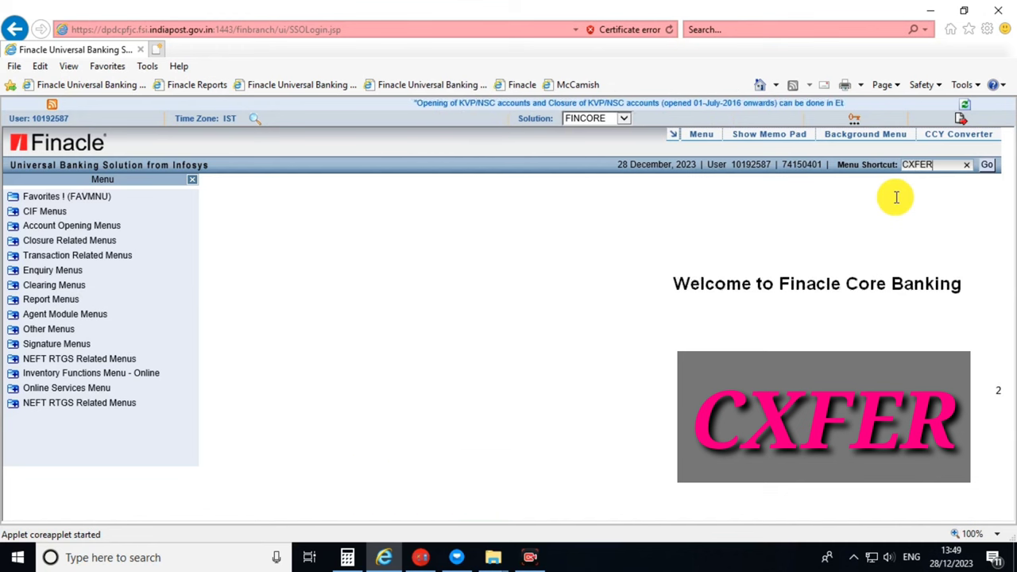
key("Return")
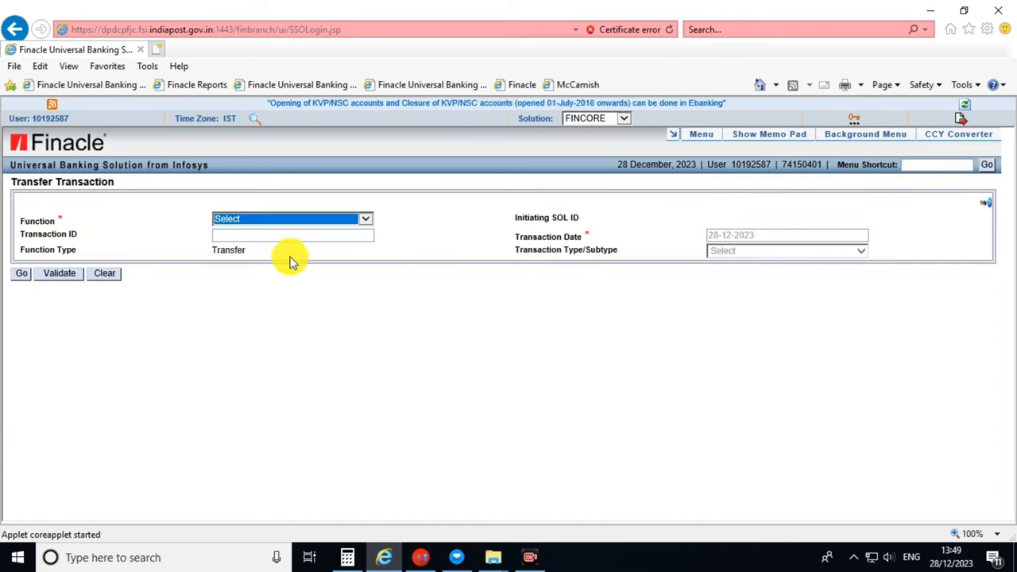
left_click(266, 221)
left_click(255, 229)
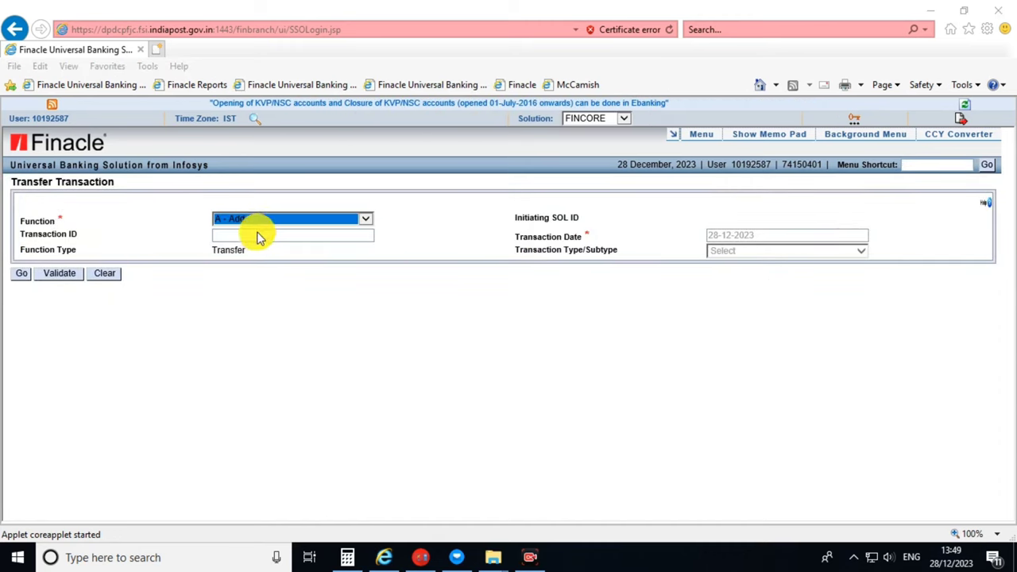
left_click(773, 254)
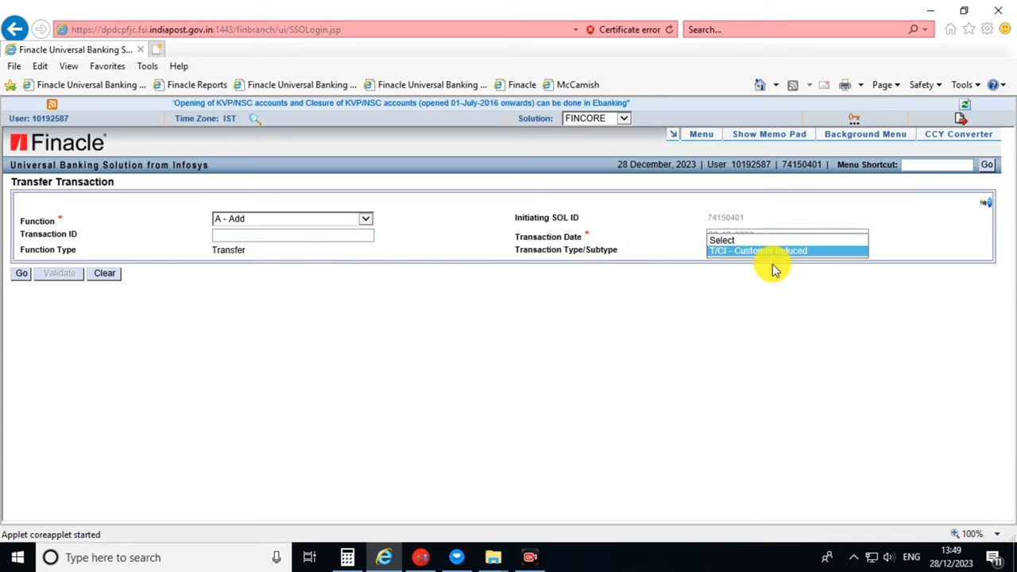
left_click(775, 253)
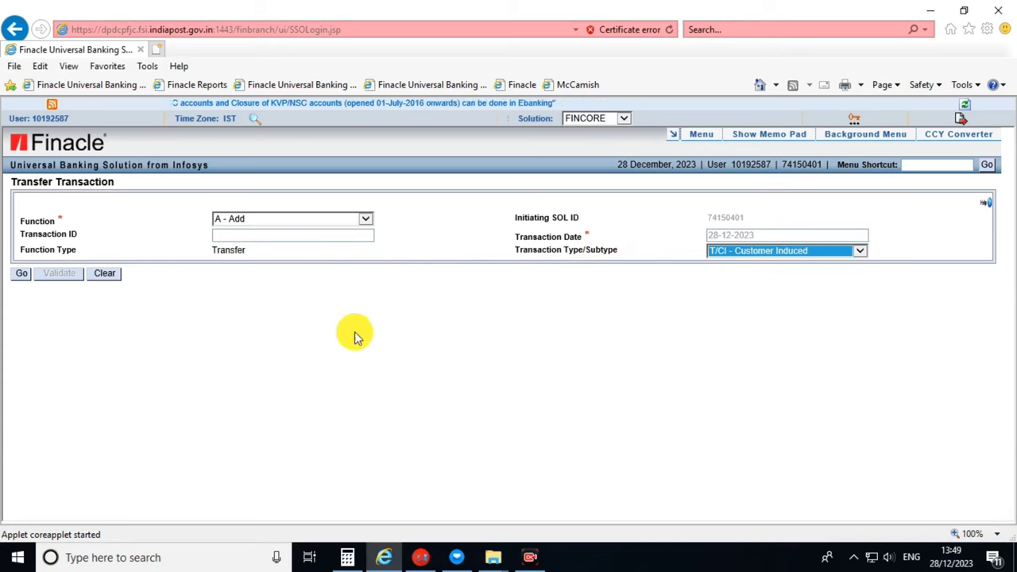
left_click(22, 274)
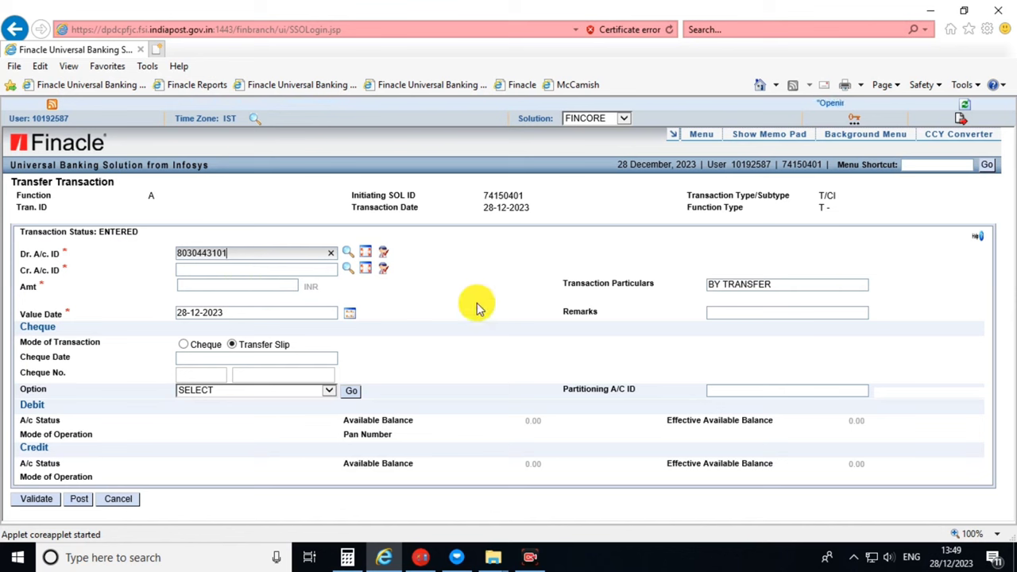
Credit the commission payment account with 237.00, remark REVERSAL, and post the transfer.
left_click(450, 302)
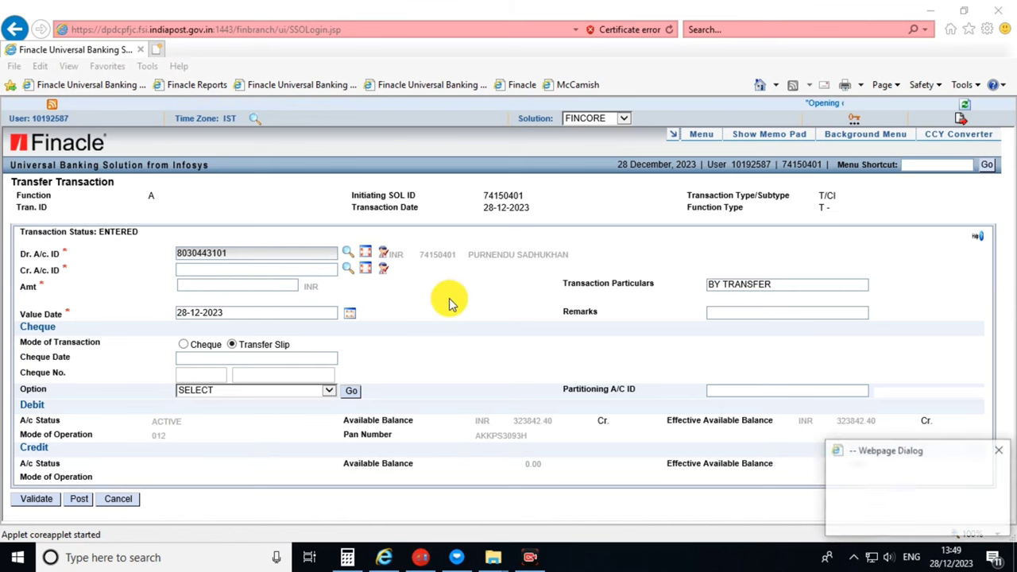
left_click(285, 271)
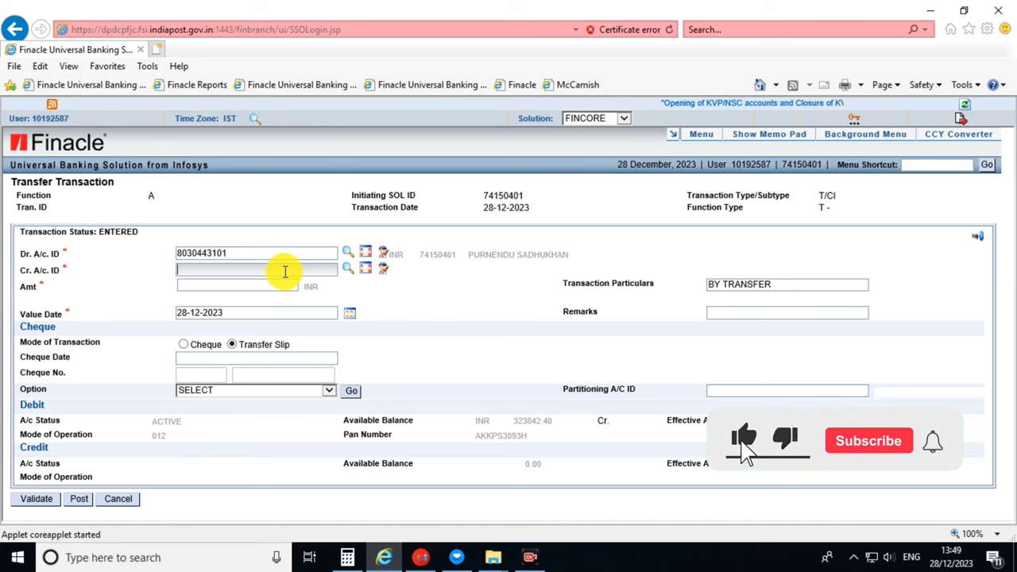
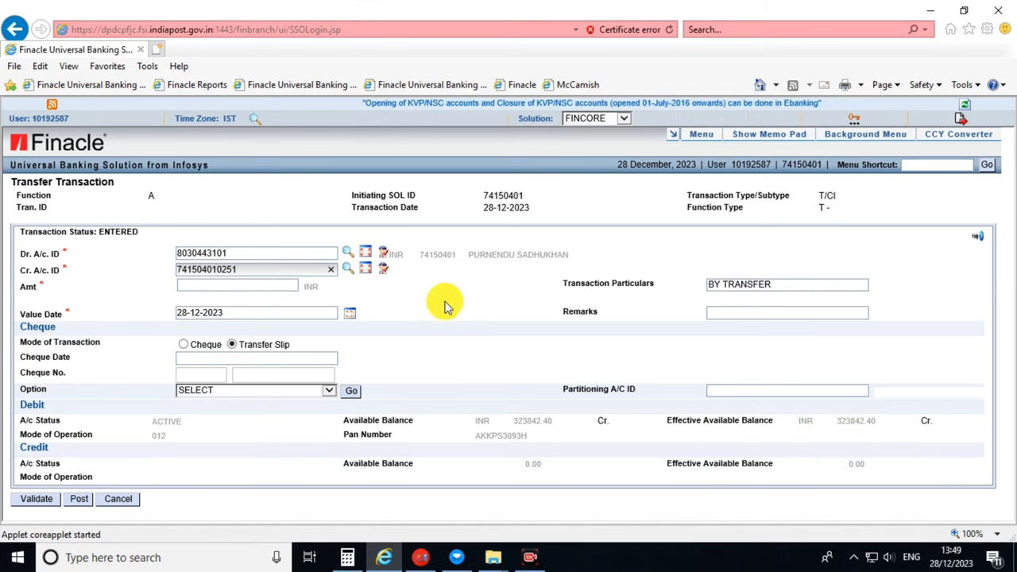
left_click(466, 300)
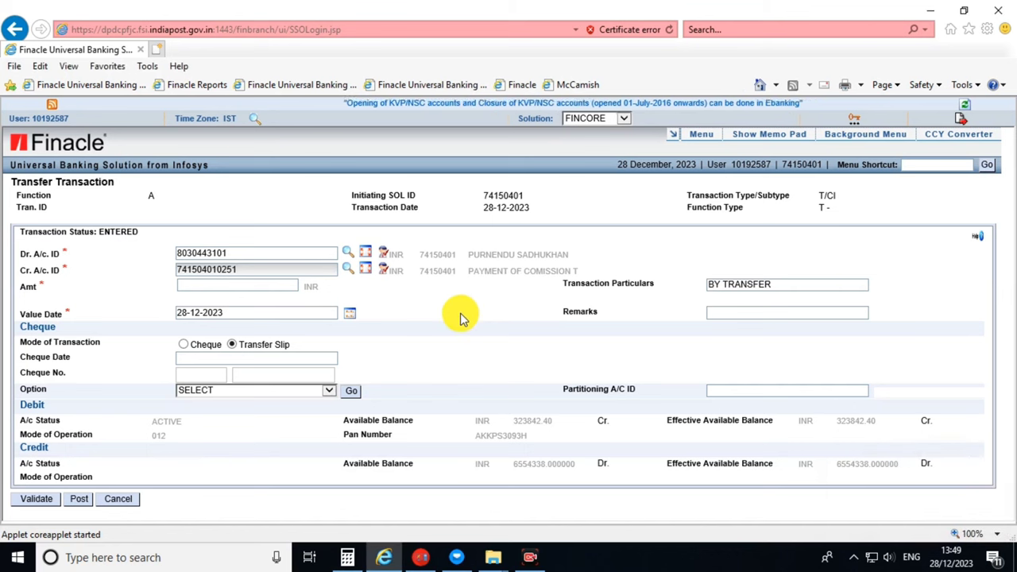
left_click(285, 286)
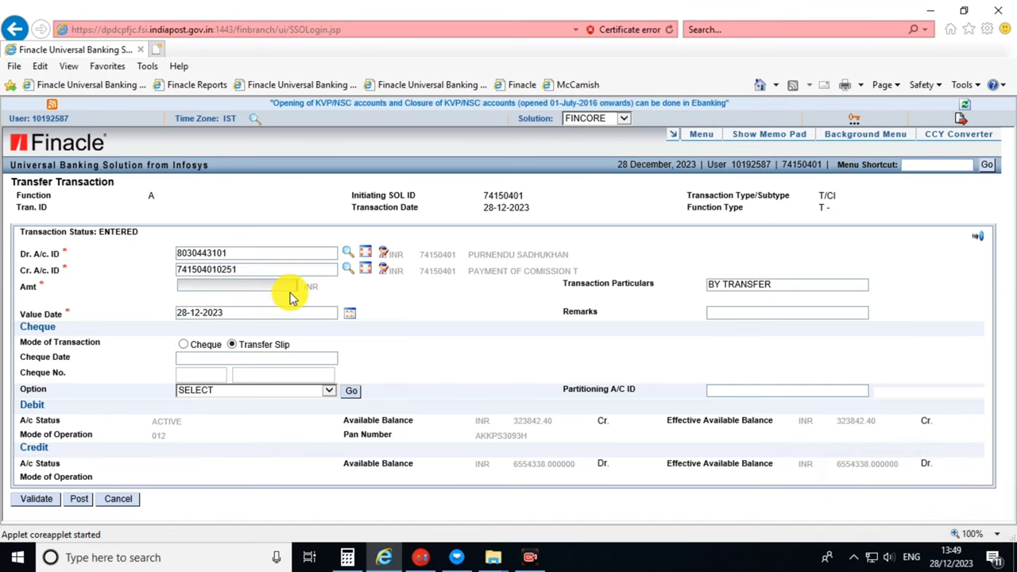
type("237")
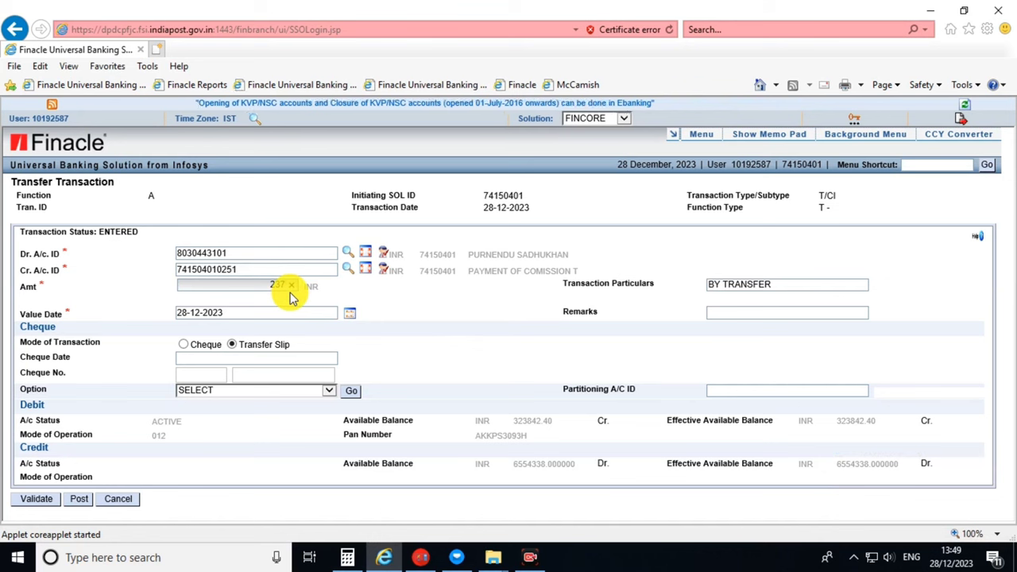
left_click(416, 298)
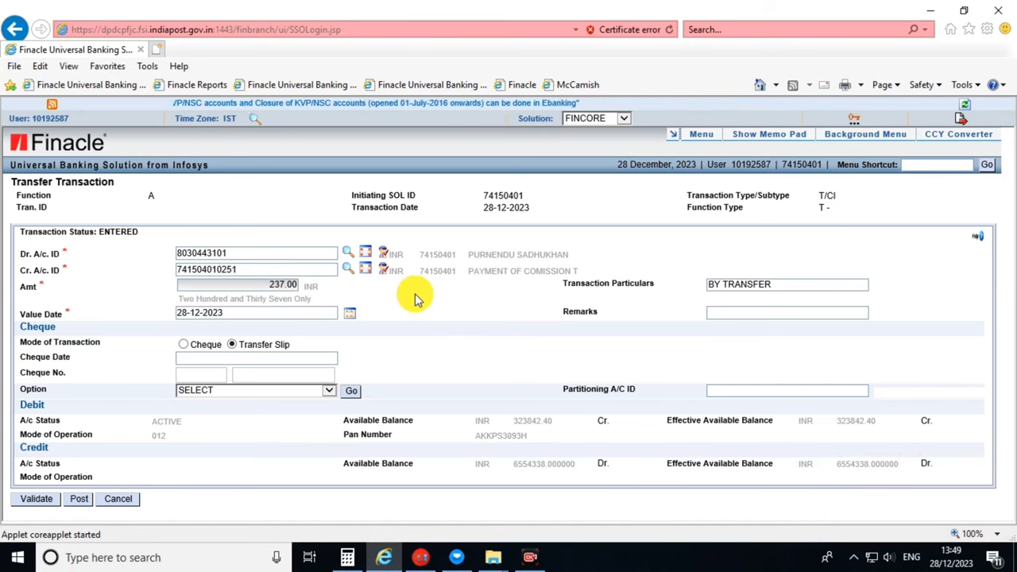
left_click(735, 314)
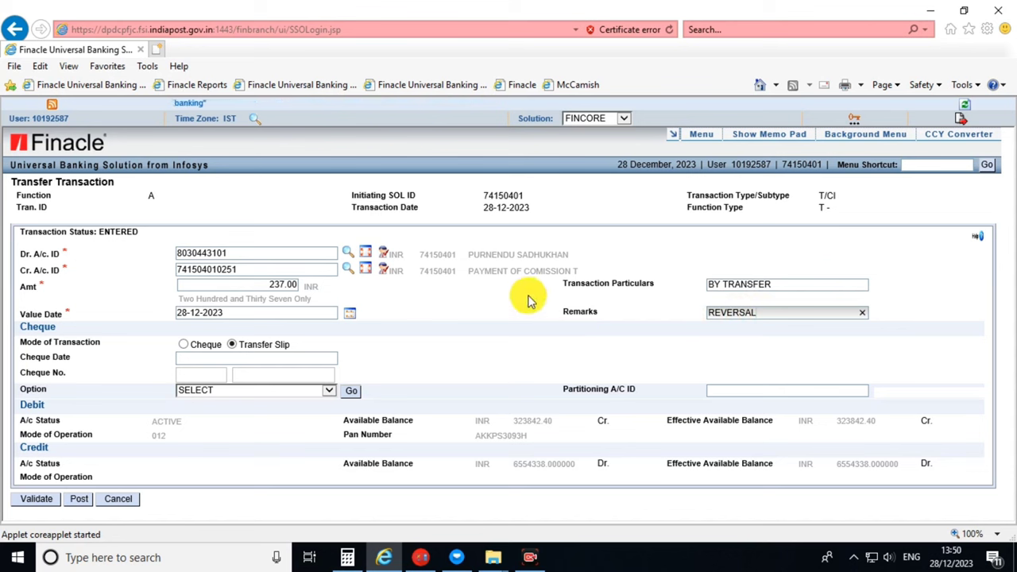
left_click(81, 499)
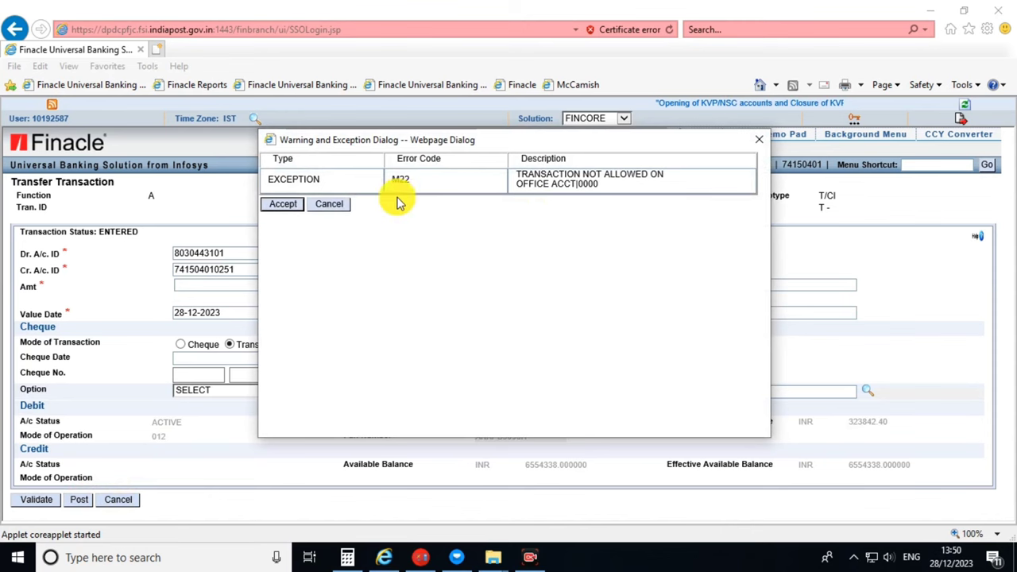
Accept the M22 office-account exception so the 237.00 transfer posts, then dismiss the success message.
left_click_drag(446, 140, 548, 198)
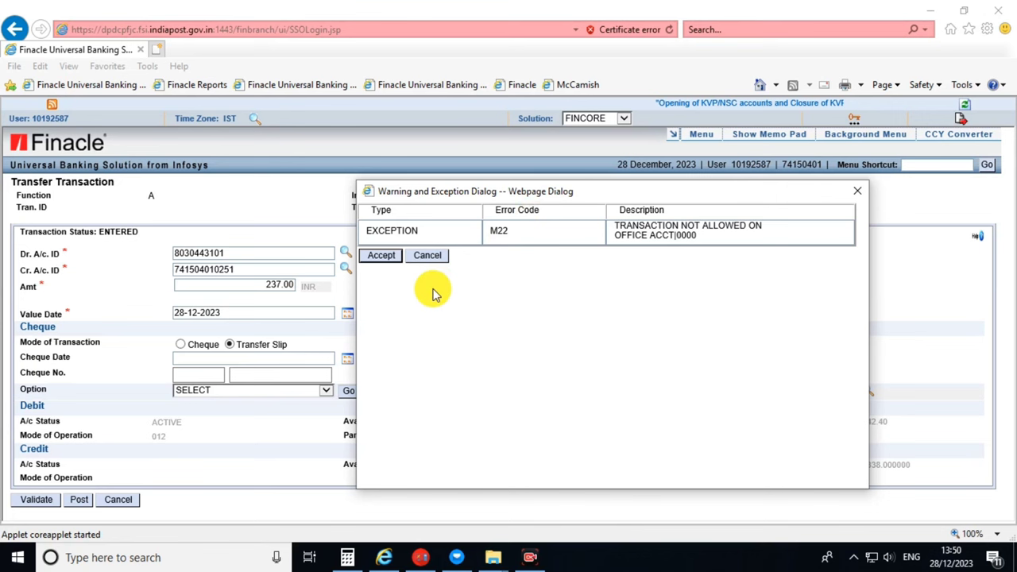
left_click(385, 255)
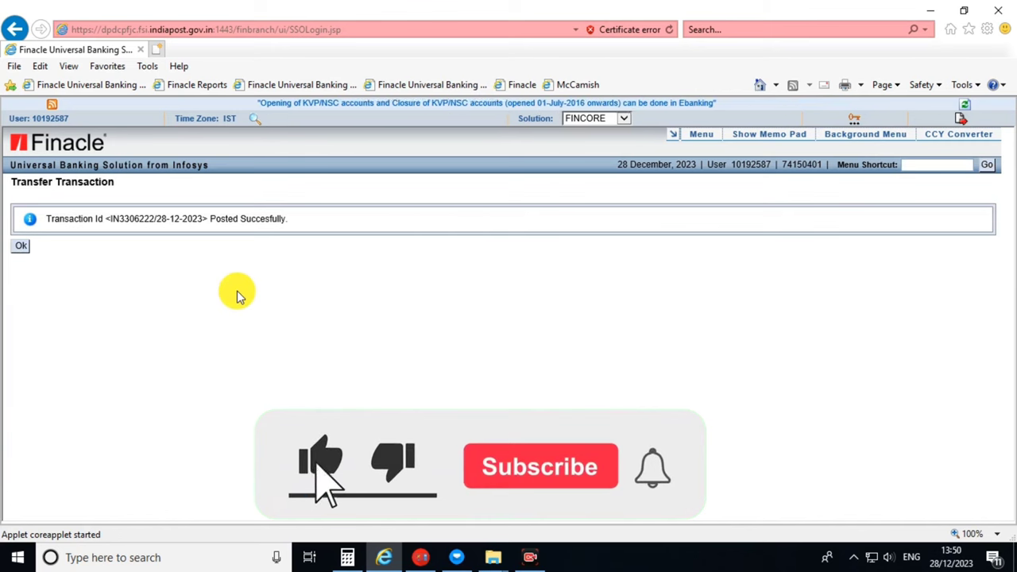
left_click(23, 250)
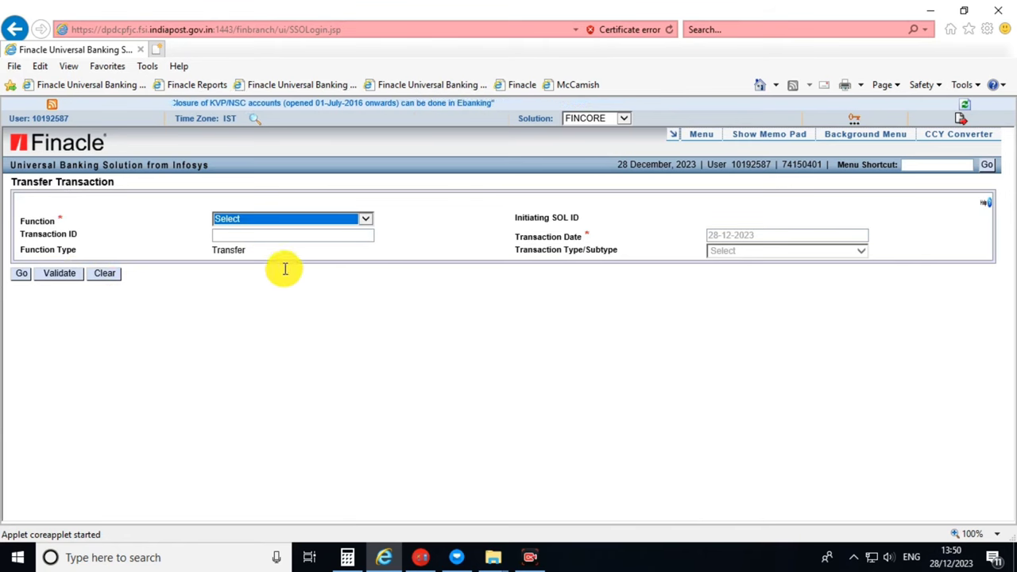
Set up a second transfer as A - Add with T/CI Customer Induced subtype.
left_click(273, 223)
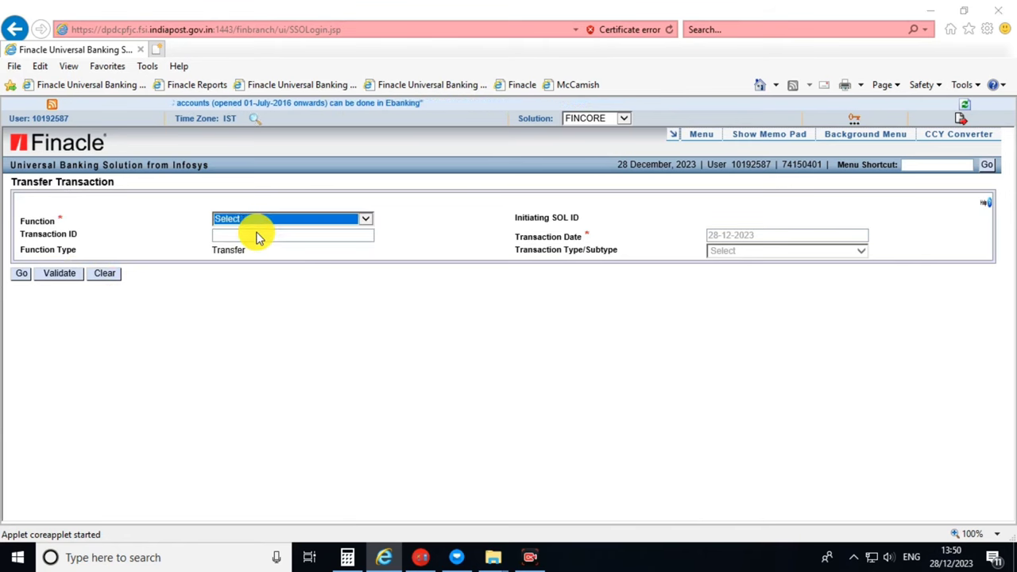
key("Down")
left_click(761, 254)
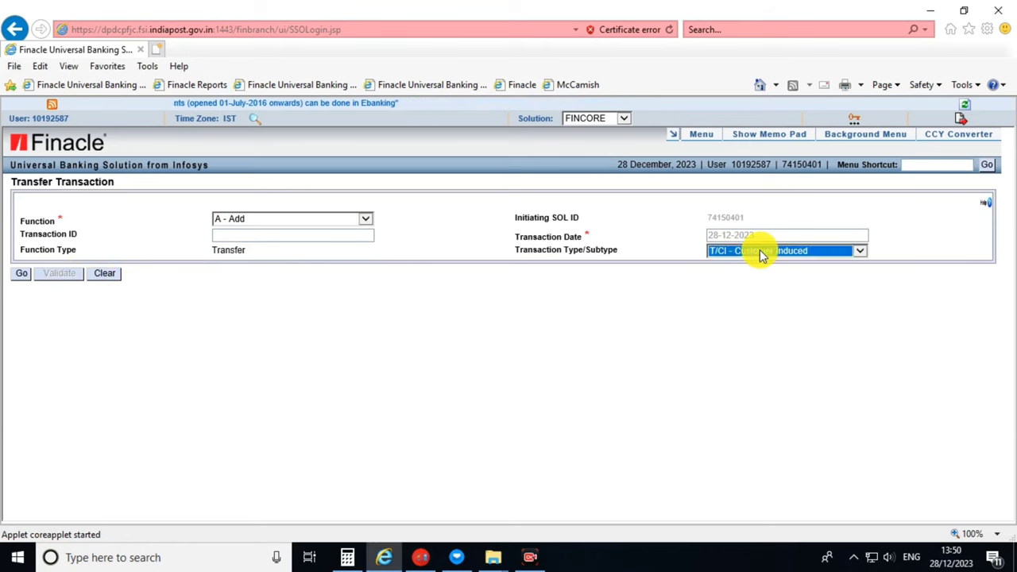
left_click(691, 316)
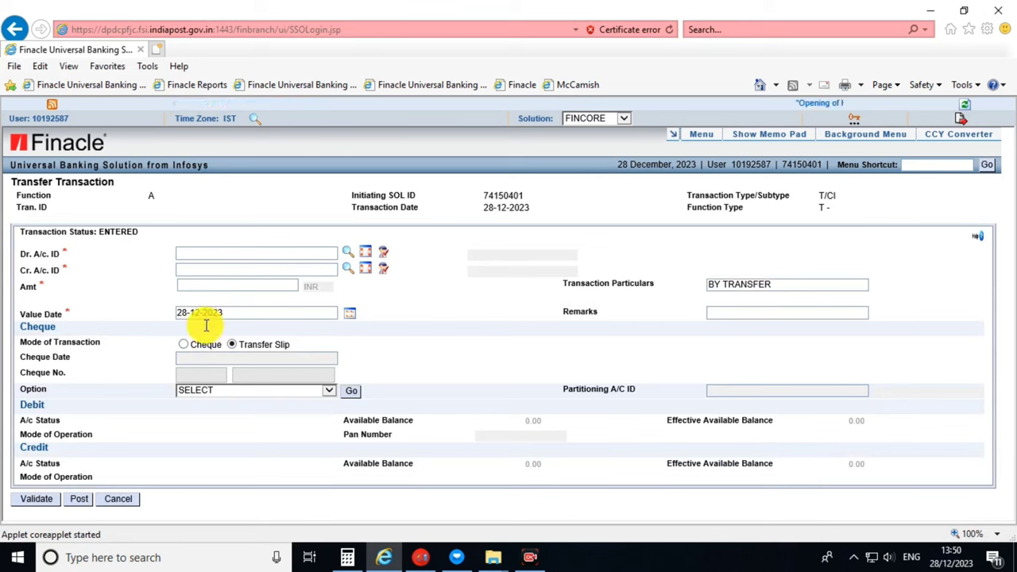
Enter the customer's debit account and the commission payment account as the credit account.
left_click(200, 252)
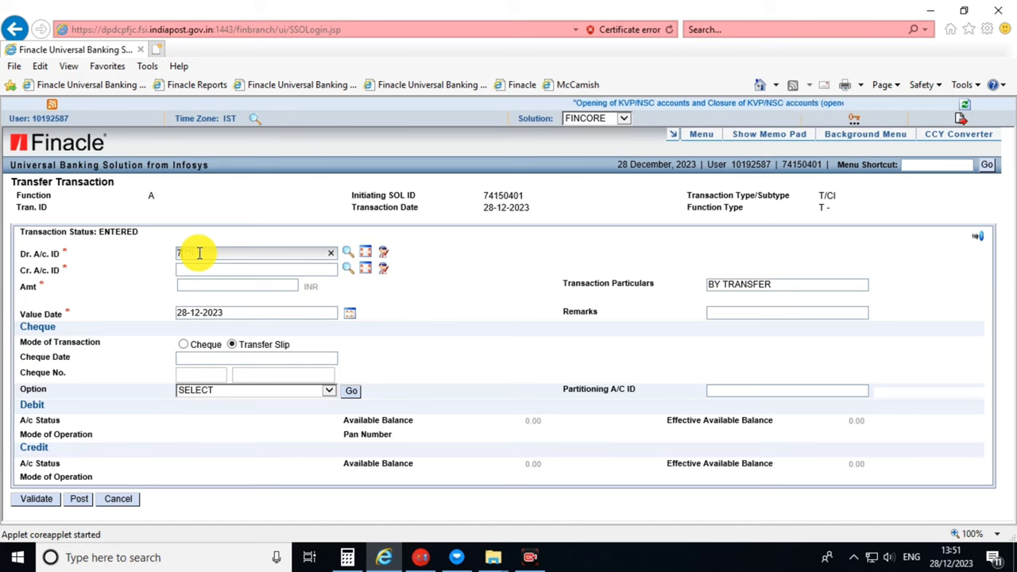
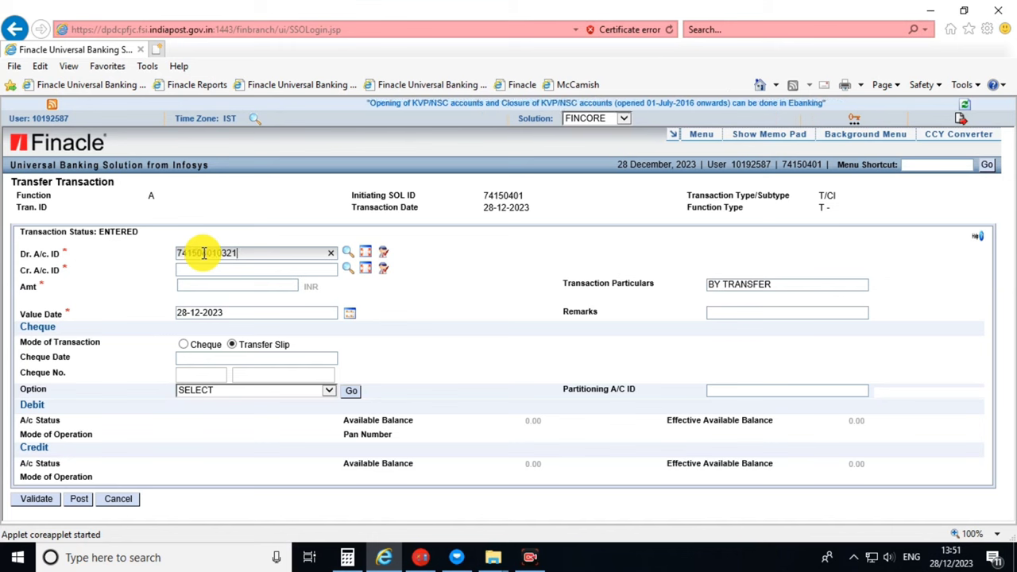
key("Tab")
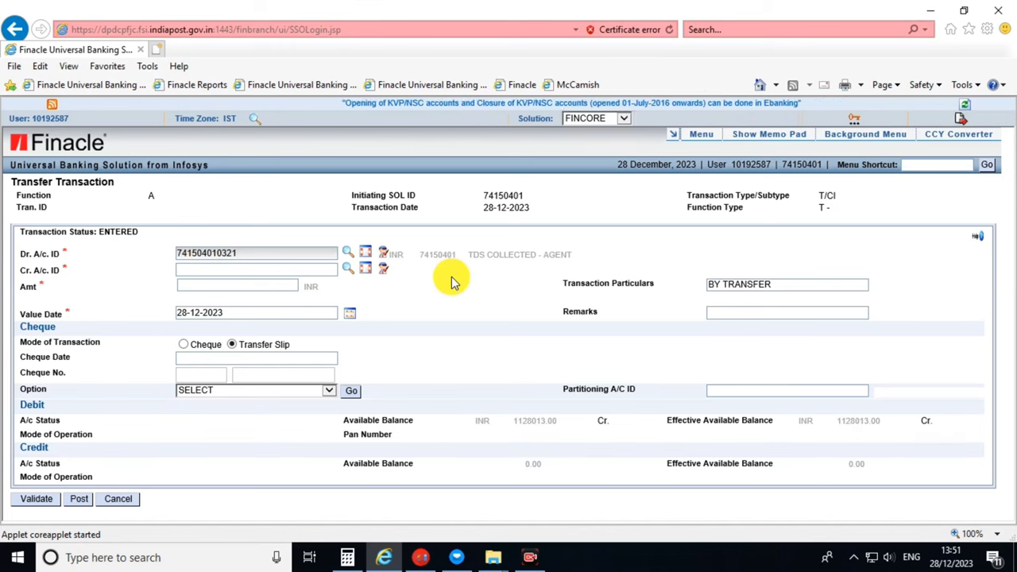
left_click(280, 270)
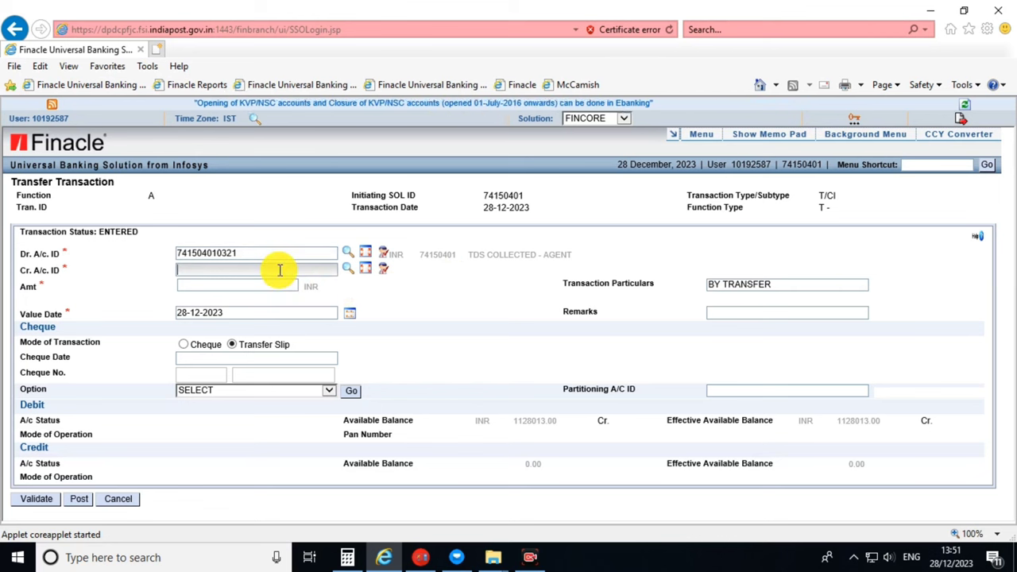
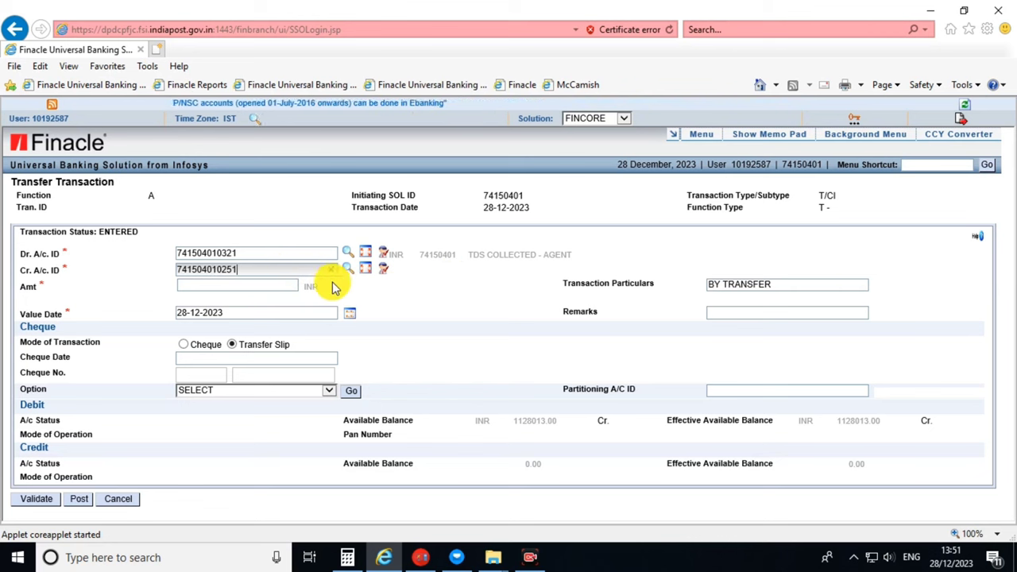
key("Tab")
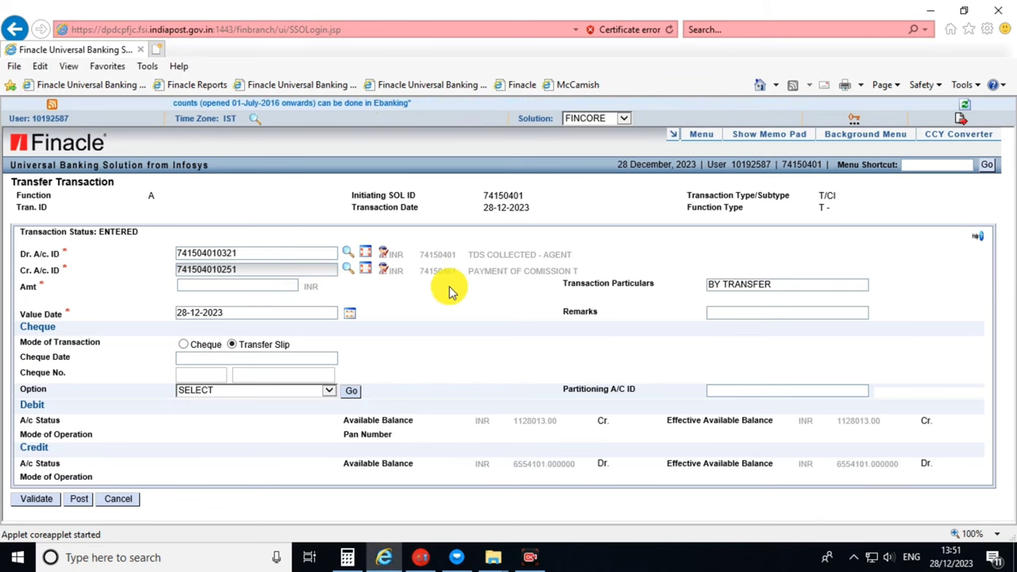
Set the amount to 13.00 with remarks REVERSAL and post the transfer.
left_click(291, 285)
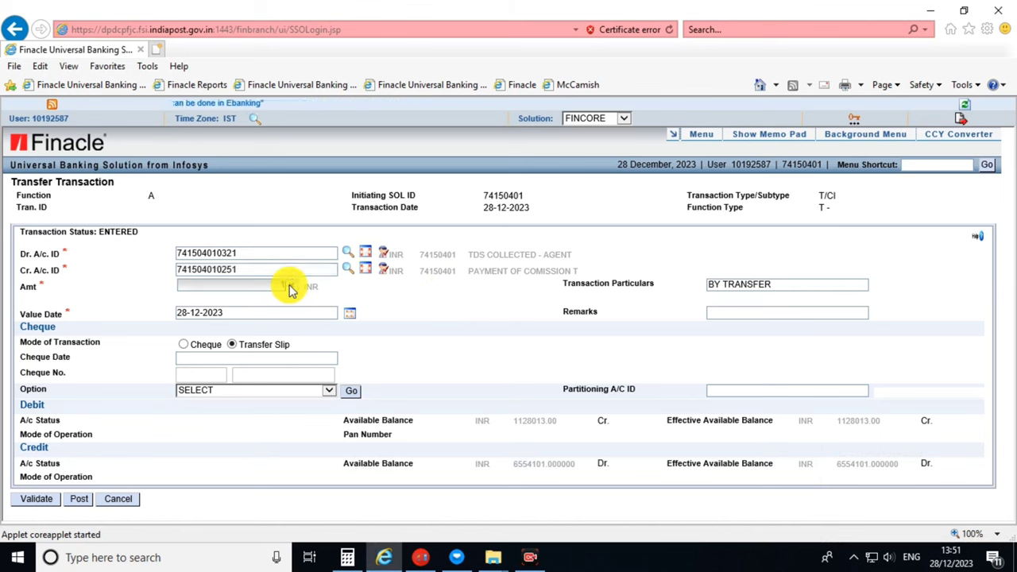
left_click(396, 303)
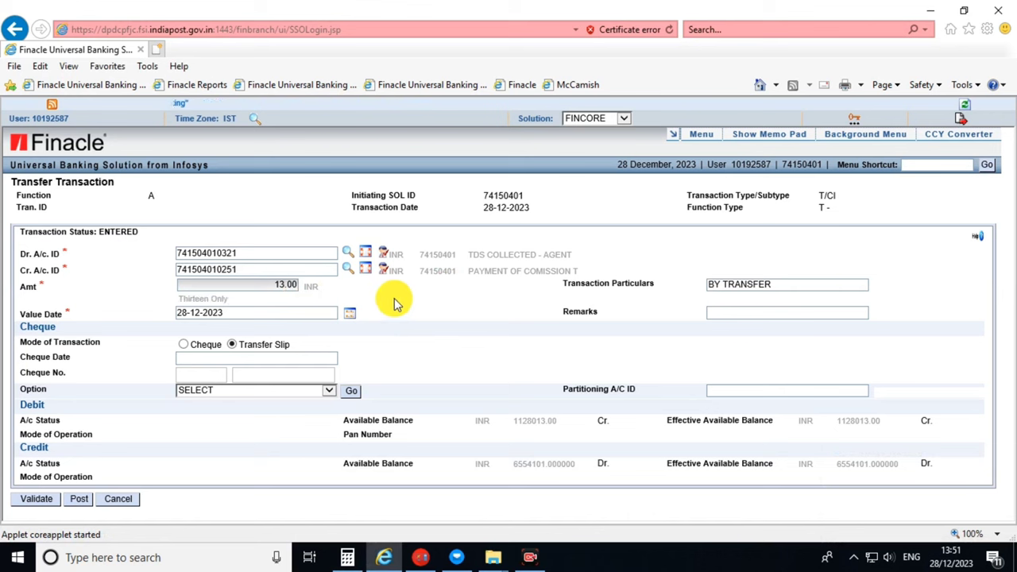
left_click(751, 312)
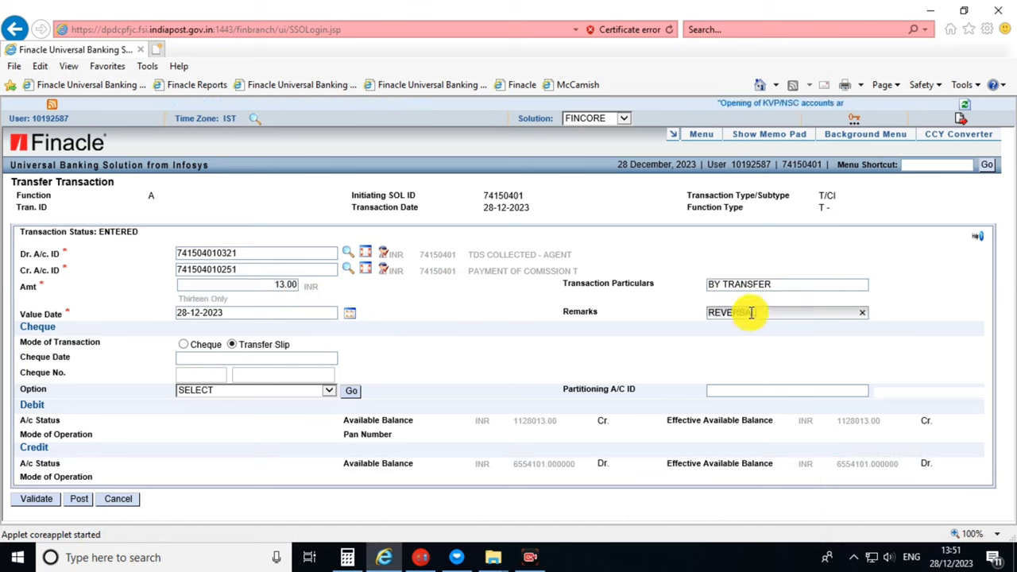
type("REVERSAL")
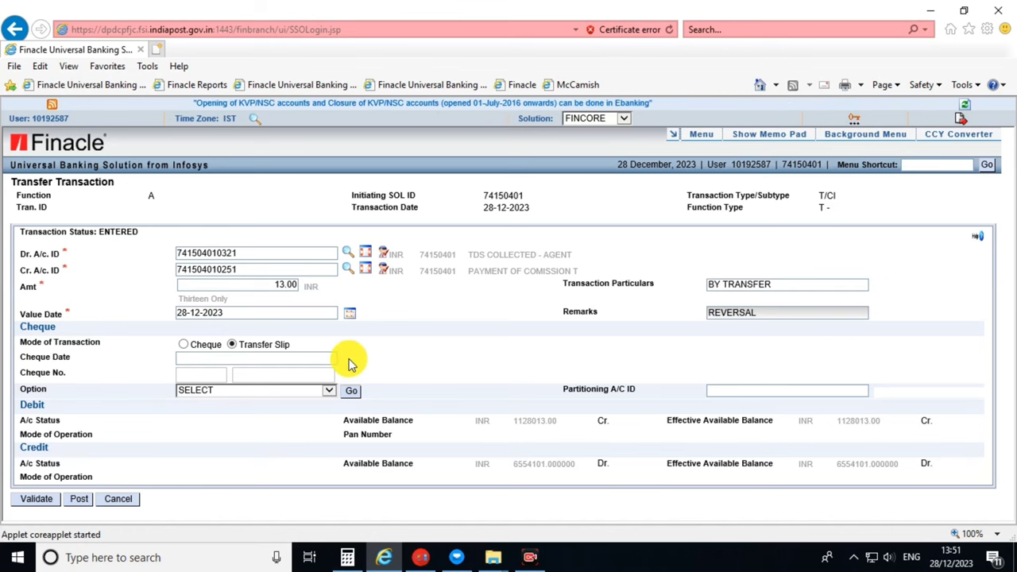
left_click(80, 499)
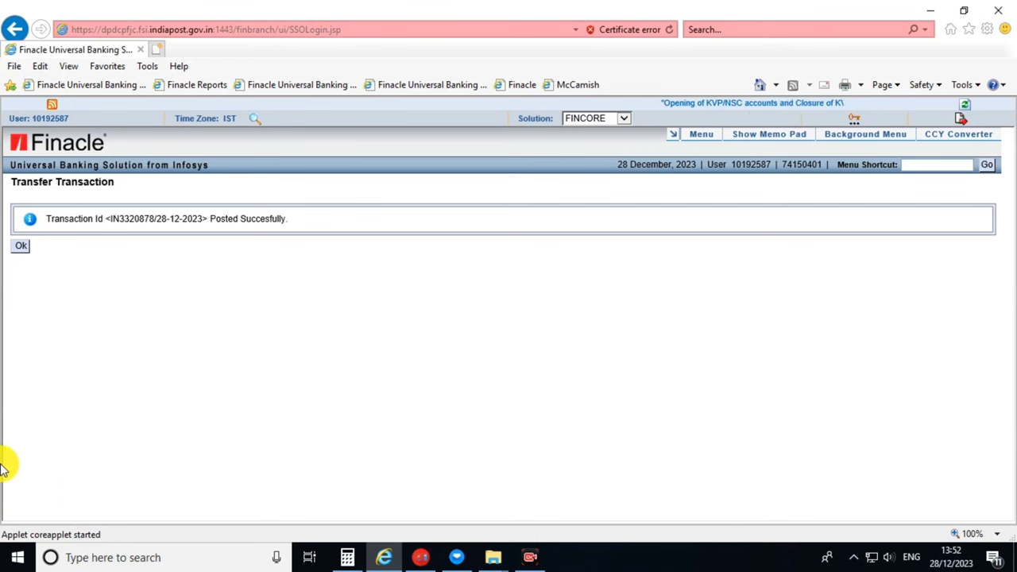
Acknowledge the posting success and start a new Internet Explorer session via File > New session.
left_click(24, 246)
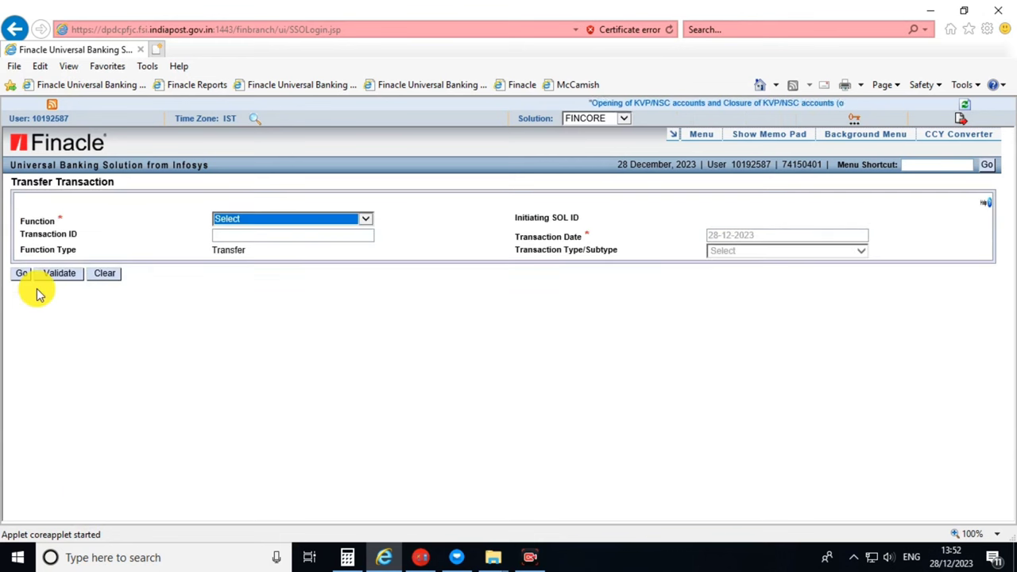
left_click(14, 66)
left_click(50, 135)
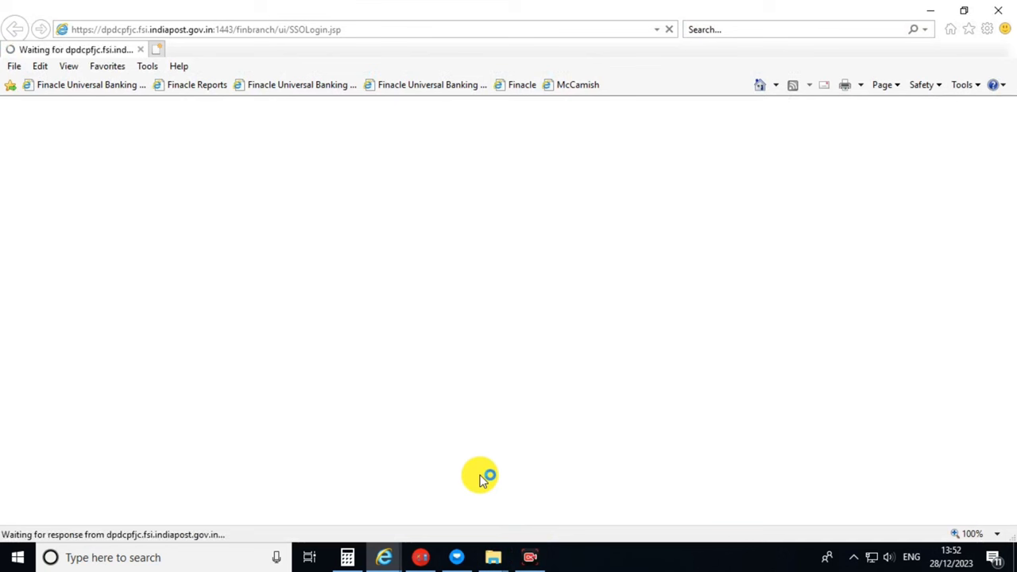
left_click(530, 556)
In the new supervisor session, open the Transfer Transaction screen with the CXFER shortcut.
left_click(820, 524)
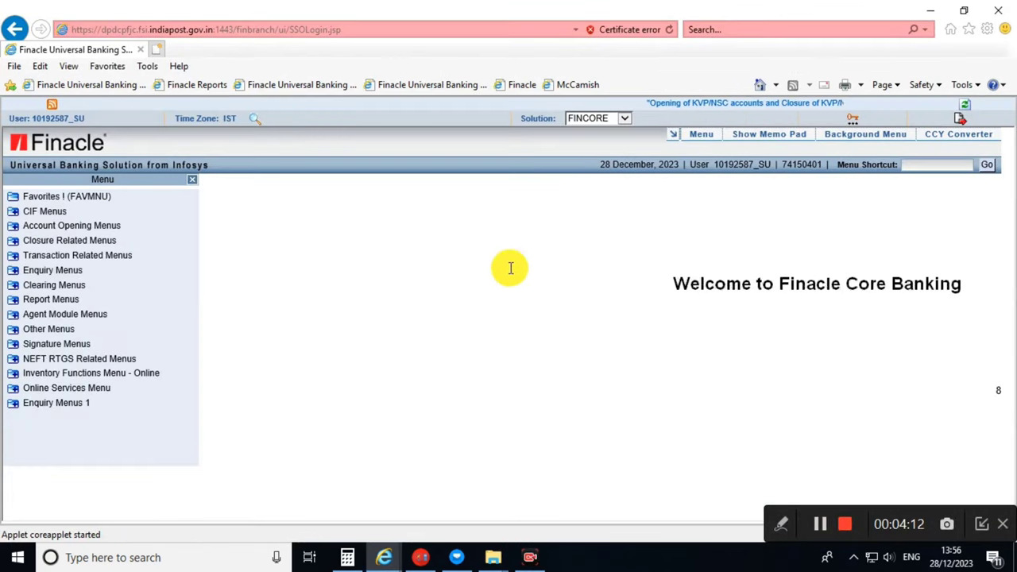
left_click(918, 166)
type("CXFER")
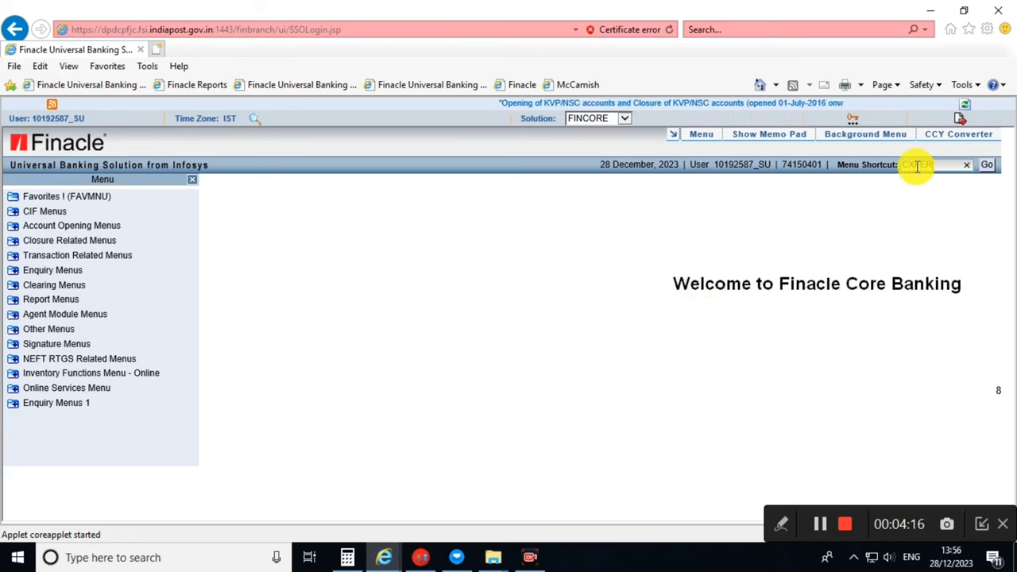
key("Return")
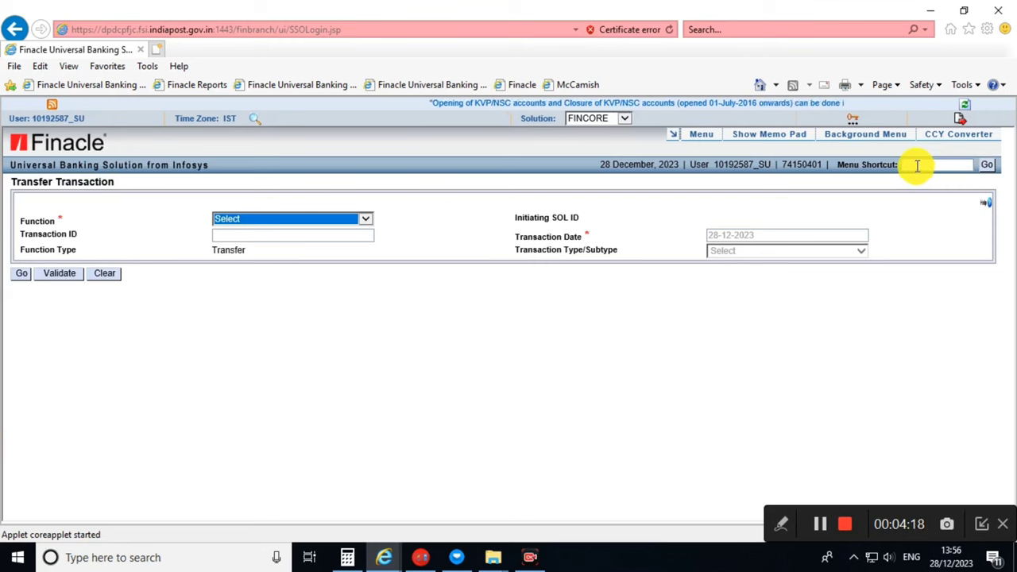
left_click(302, 222)
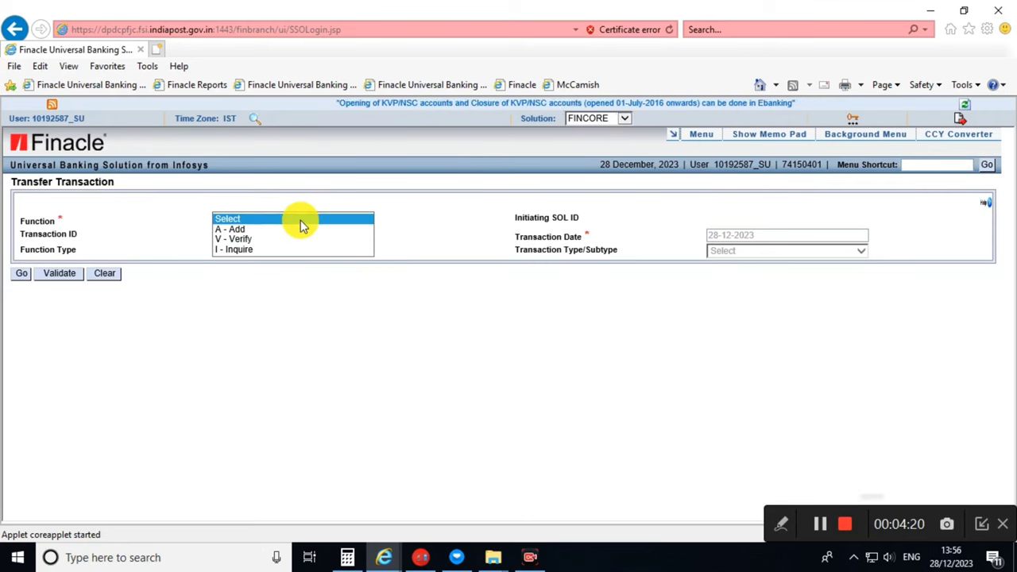
Set Function to V - Verify and look up the first transaction ID, which returns error E7113.
left_click(262, 239)
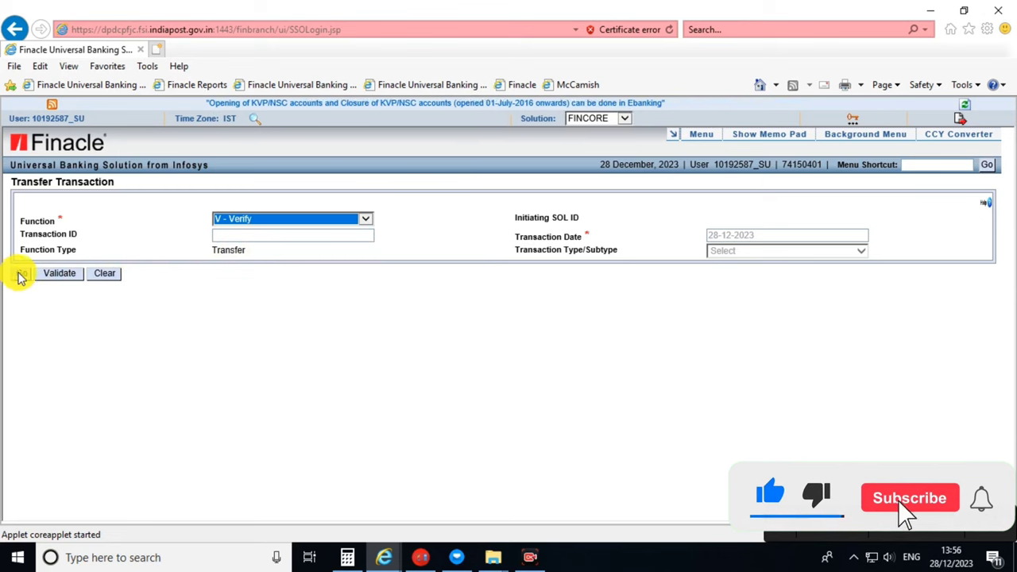
left_click(228, 232)
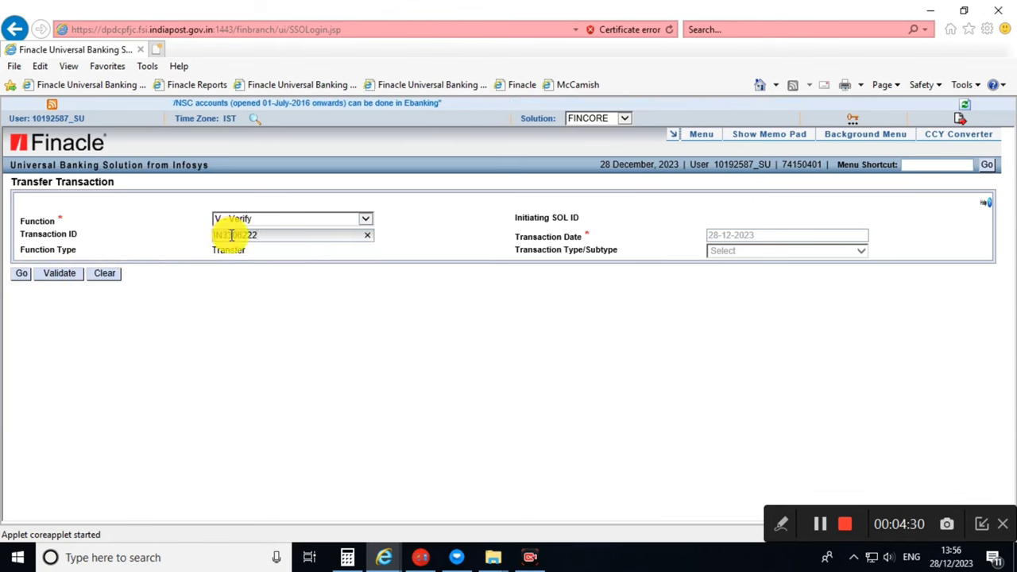
left_click(22, 275)
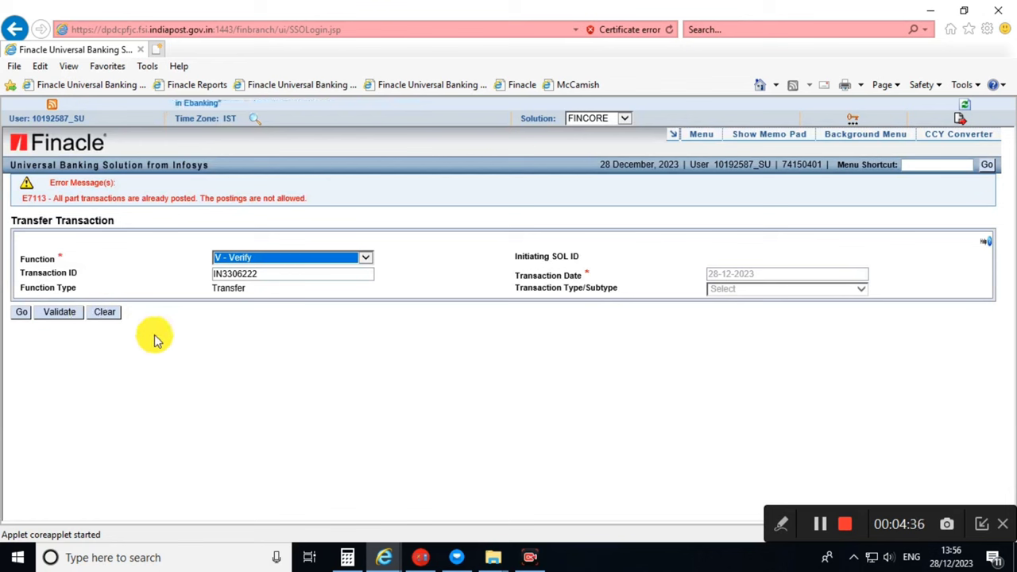
Dismiss the error, enter the correct transaction ID, and retrieve the posted transaction for verification.
left_click(820, 524)
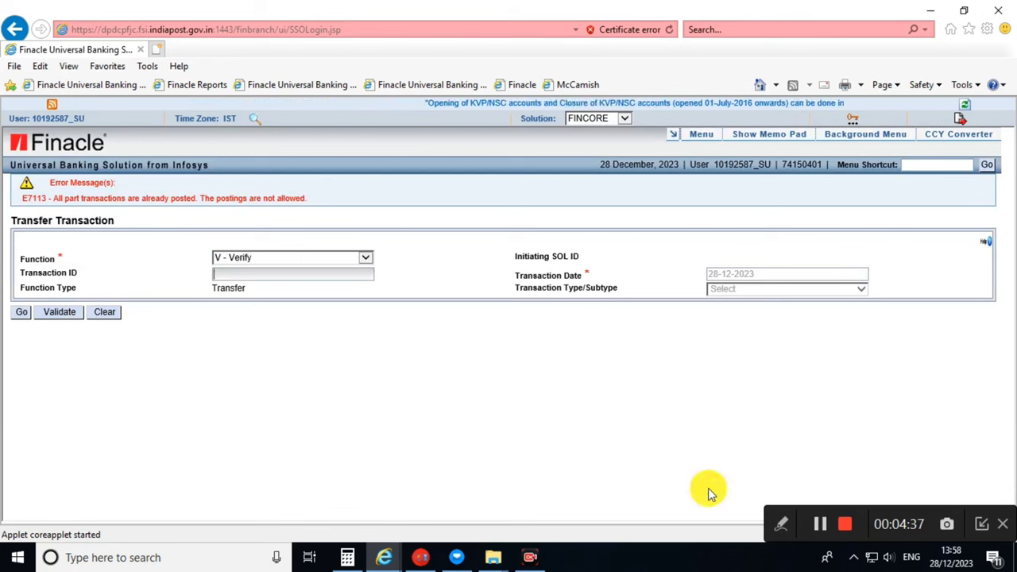
left_click(263, 274)
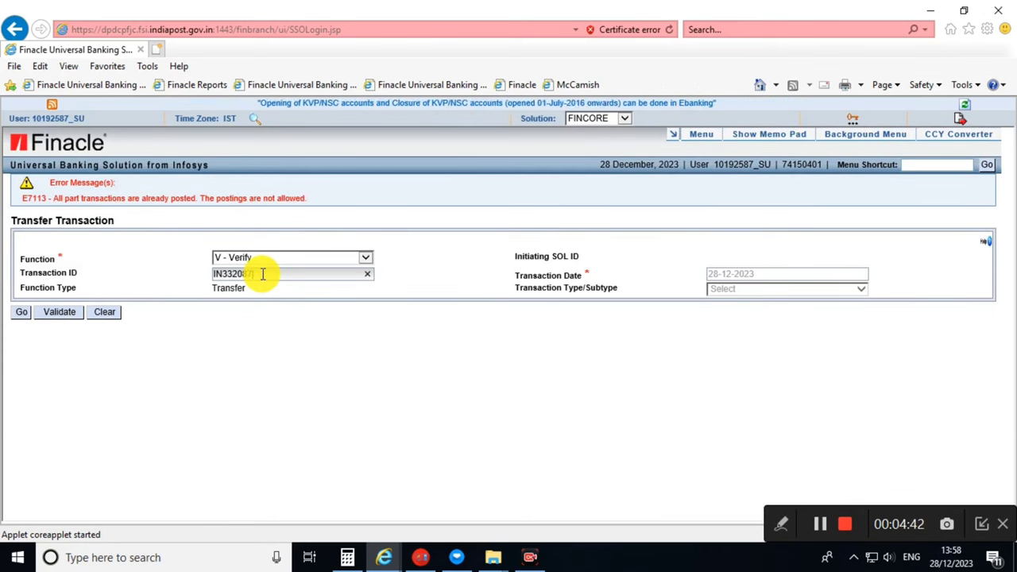
left_click(21, 312)
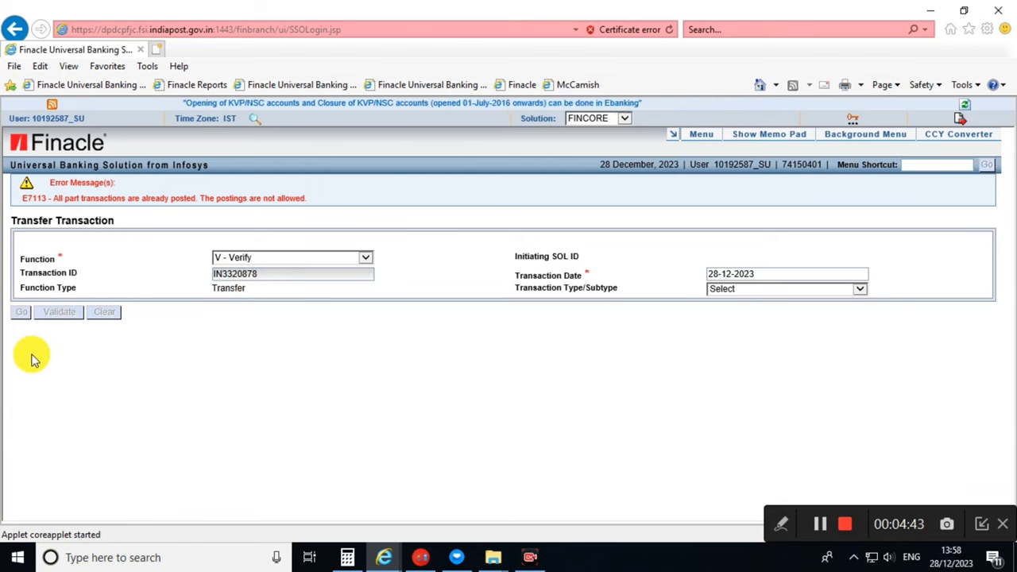